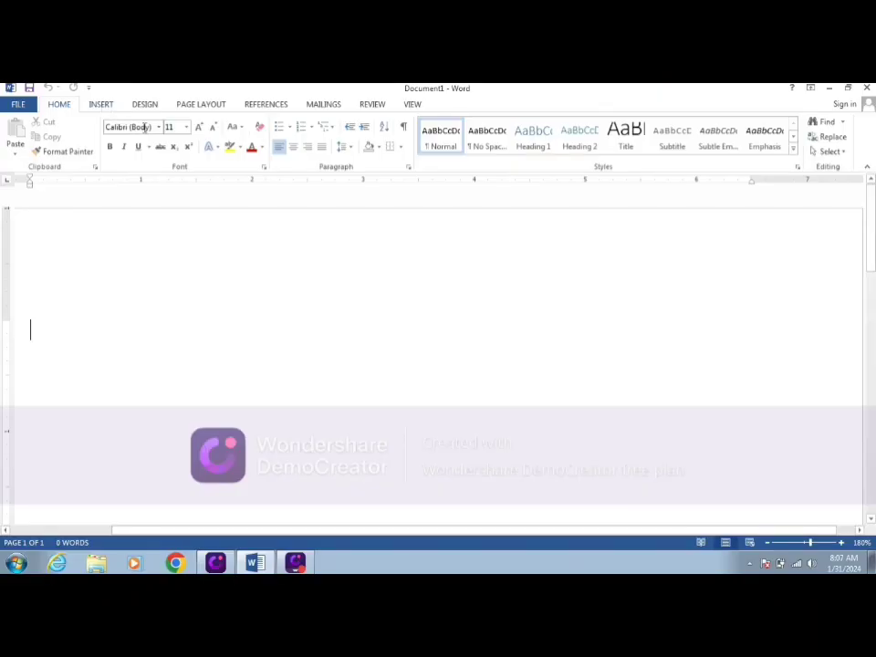
Try Online Pictures, switch to working offline, then cancel the Insert Picture dialog
{"action": "left_click", "coordinate": [98, 104]}
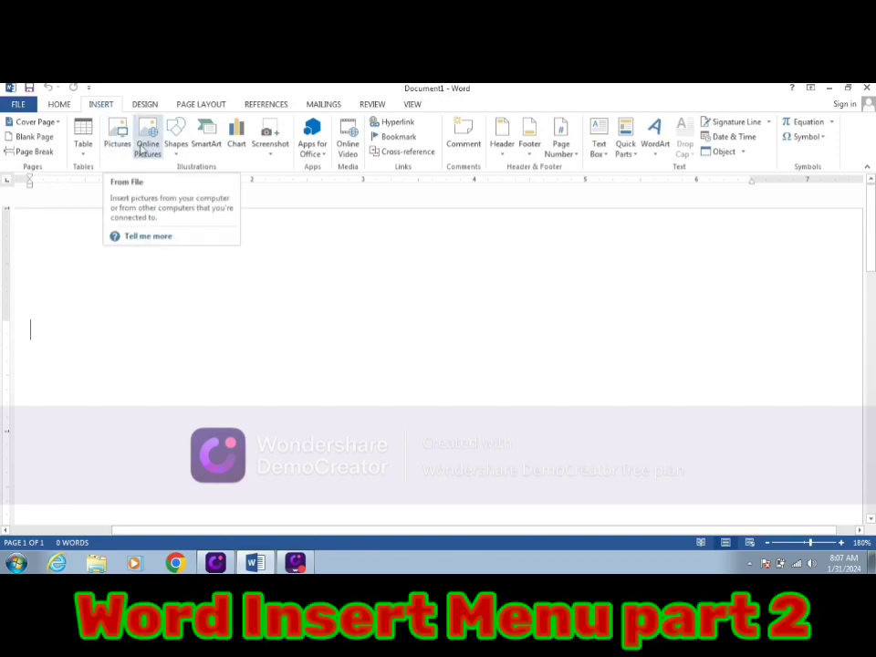
{"action": "left_click", "coordinate": [147, 139]}
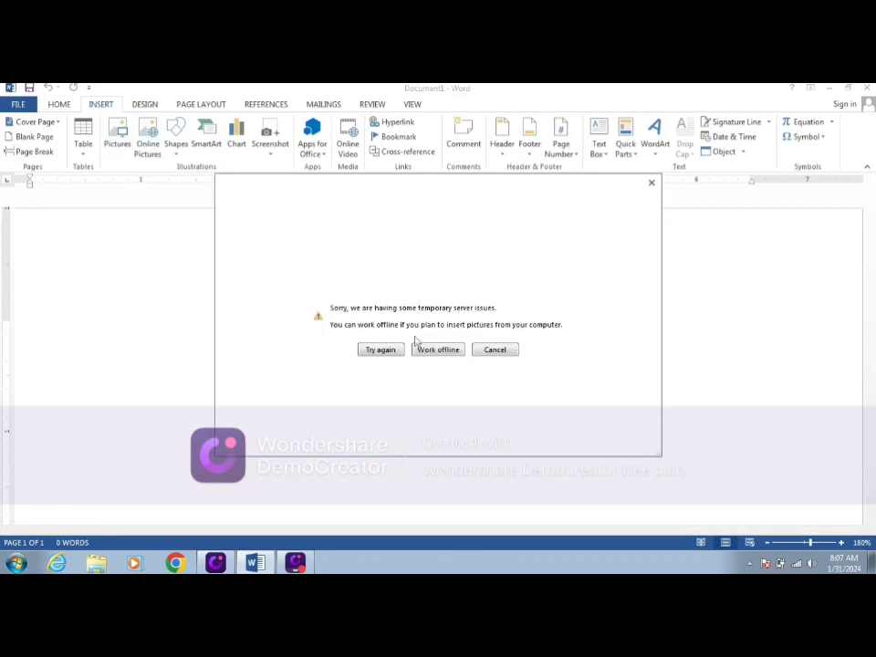
{"action": "left_click", "coordinate": [423, 352]}
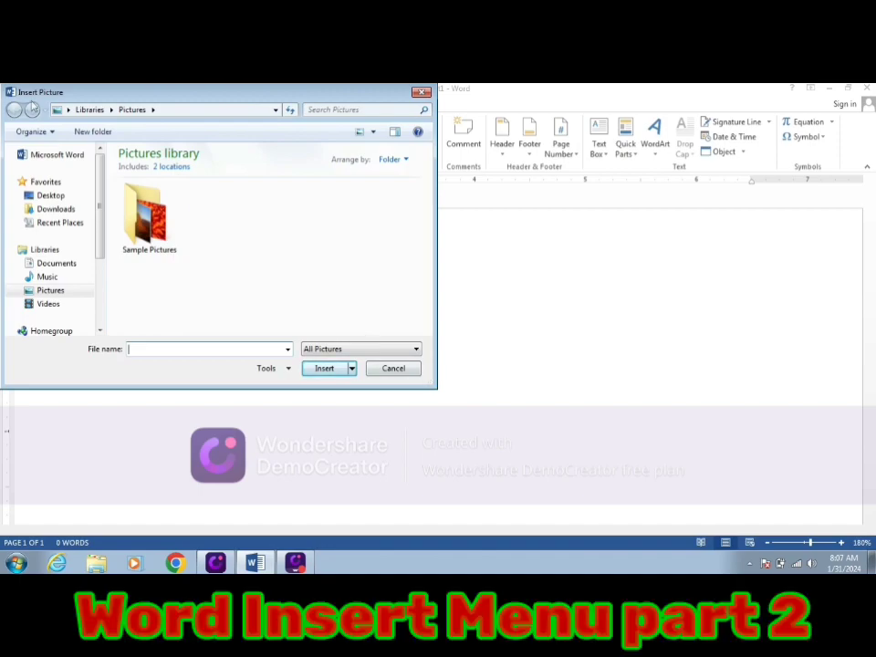
{"action": "left_click", "coordinate": [391, 370]}
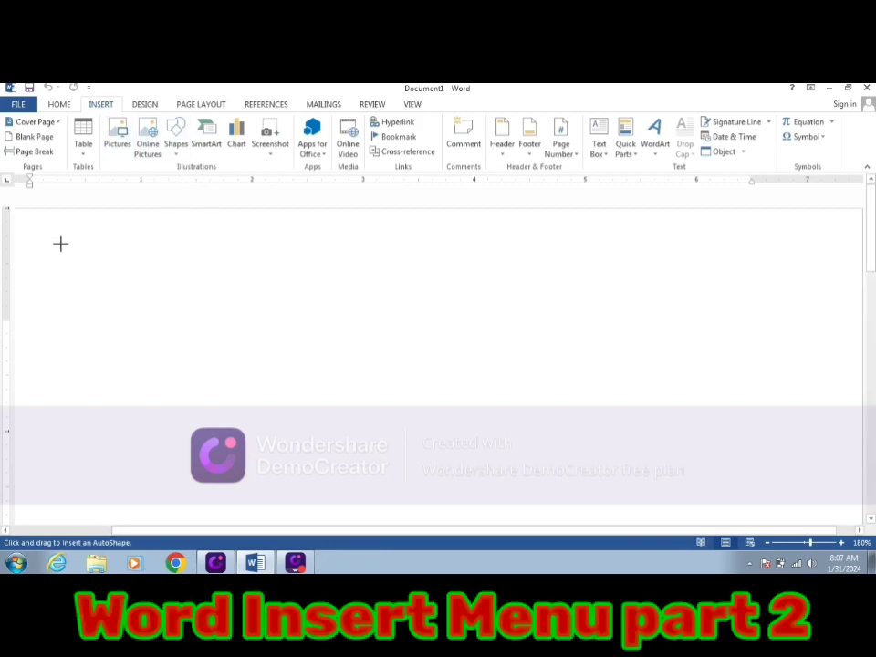
Draw a small rectangle on the left, then a larger Rectangle shape to its right
{"action": "mouse_move", "coordinate": [61, 243]}
{"action": "left_mouse_down"}
{"action": "mouse_move", "coordinate": [124, 305]}
{"action": "mouse_move", "coordinate": [298, 402]}
{"action": "left_mouse_up"}
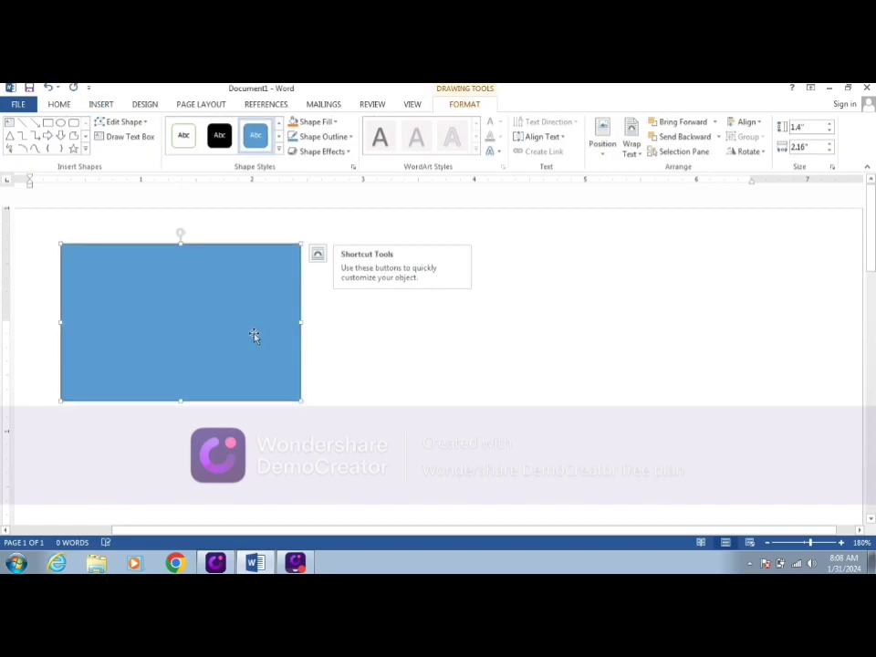
{"action": "left_click", "coordinate": [107, 106]}
{"action": "left_click", "coordinate": [181, 151]}
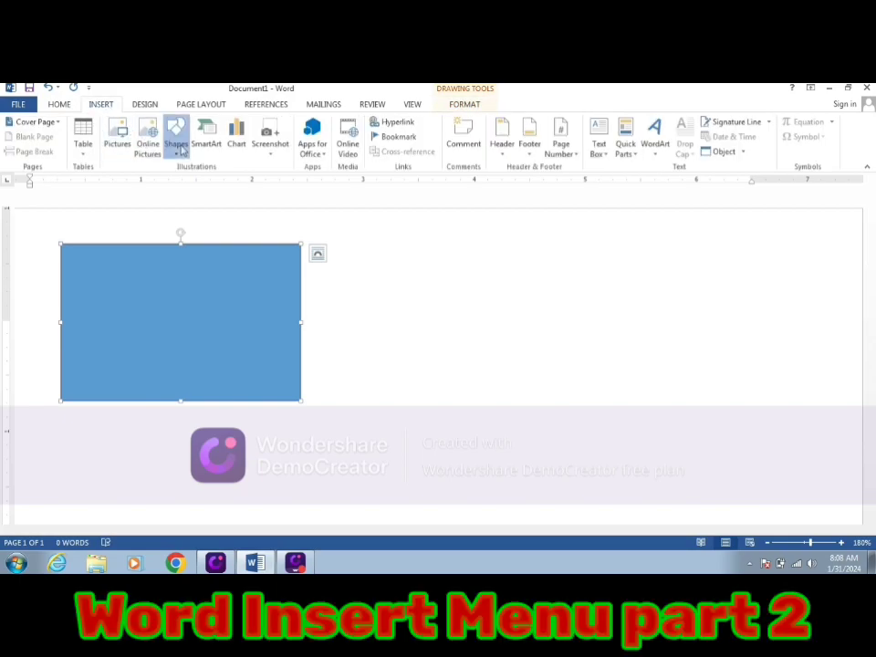
{"action": "left_click", "coordinate": [209, 181]}
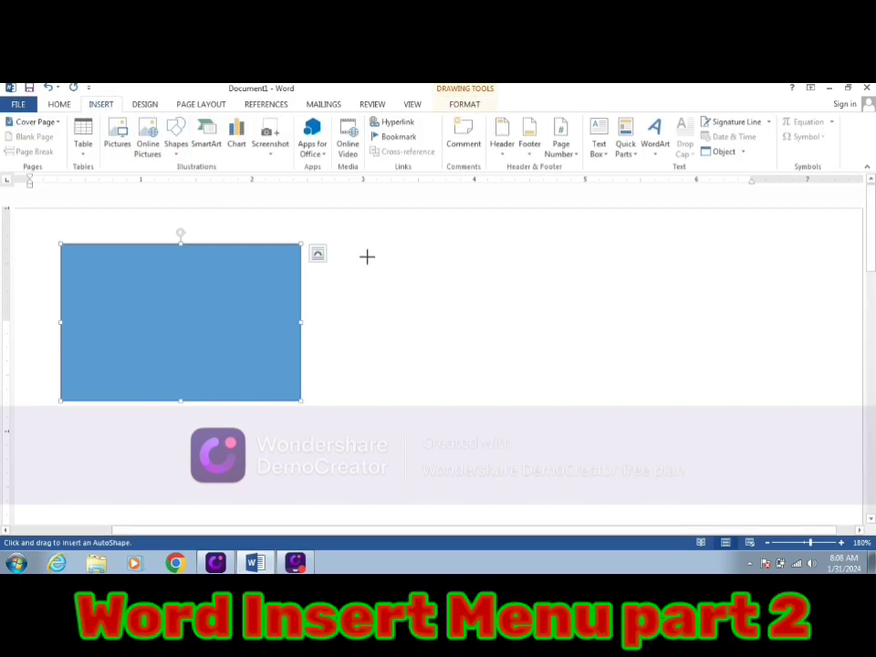
{"action": "mouse_move", "coordinate": [361, 253]}
{"action": "left_mouse_down"}
{"action": "mouse_move", "coordinate": [678, 420]}
{"action": "mouse_move", "coordinate": [796, 458]}
{"action": "left_mouse_up"}
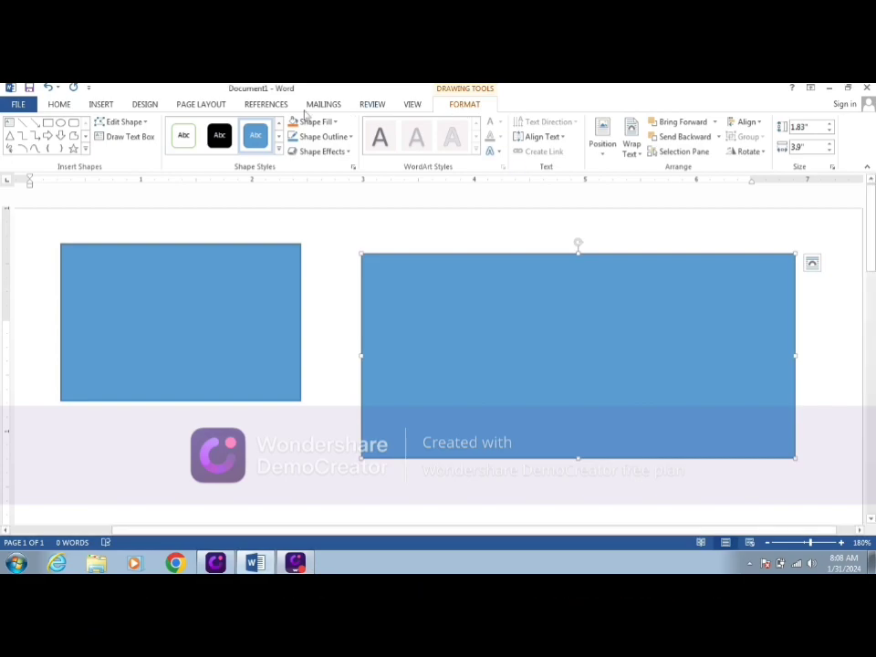
Draw a 6-point star below the left rectangle and drag one vertex to distort its outline
{"action": "left_click", "coordinate": [84, 148]}
{"action": "left_click", "coordinate": [61, 206]}
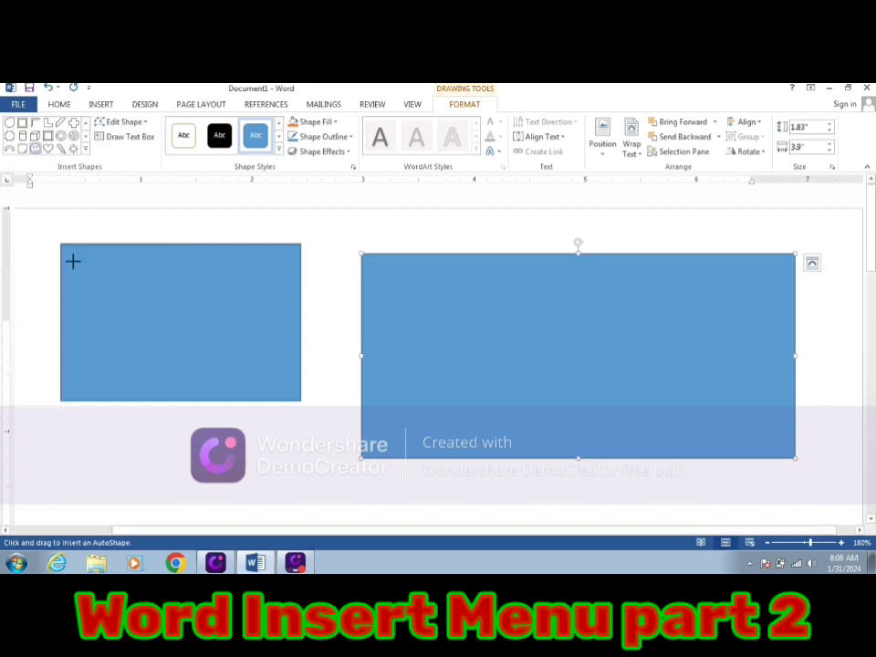
{"action": "left_click_drag", "start_coordinate": [66, 410], "coordinate": [138, 499]}
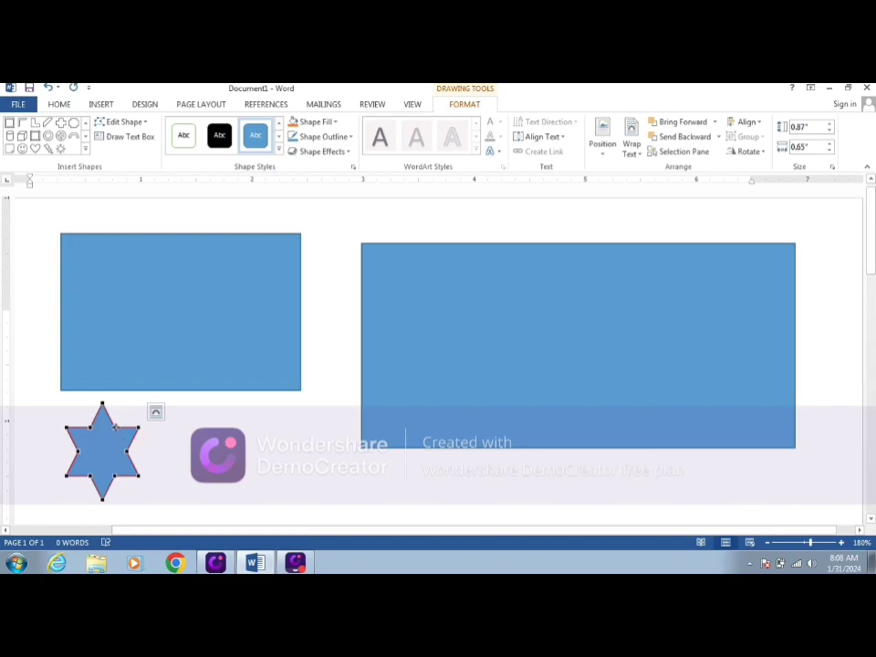
{"action": "mouse_move", "coordinate": [116, 426]}
{"action": "left_mouse_down"}
{"action": "mouse_move", "coordinate": [133, 459]}
{"action": "mouse_move", "coordinate": [99, 445]}
{"action": "mouse_move", "coordinate": [113, 453]}
{"action": "mouse_move", "coordinate": [71, 449]}
{"action": "mouse_move", "coordinate": [82, 461]}
{"action": "left_mouse_up"}
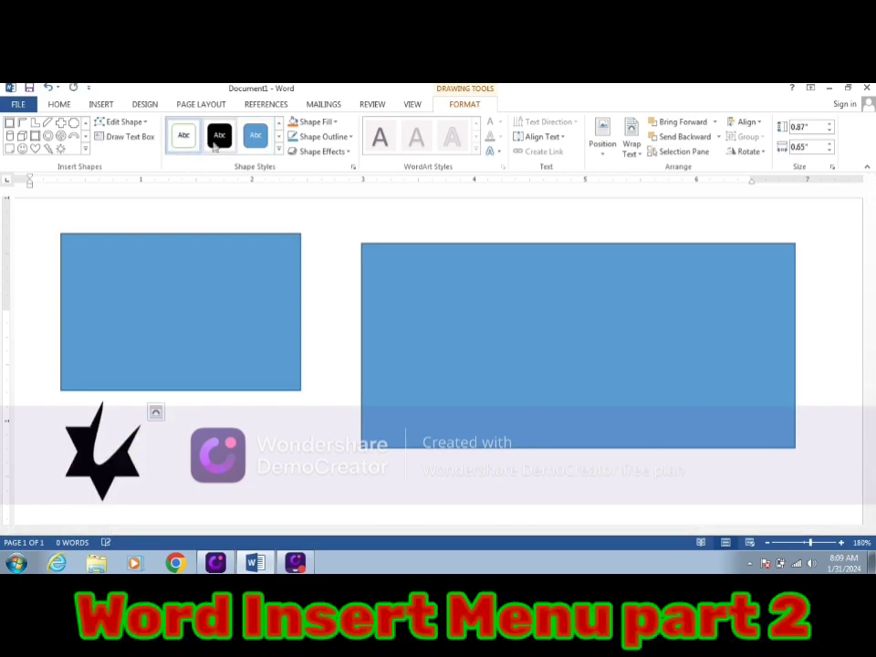
Apply the yellow shape style to the star and bring up its fill colour choices
{"action": "left_click", "coordinate": [279, 152]}
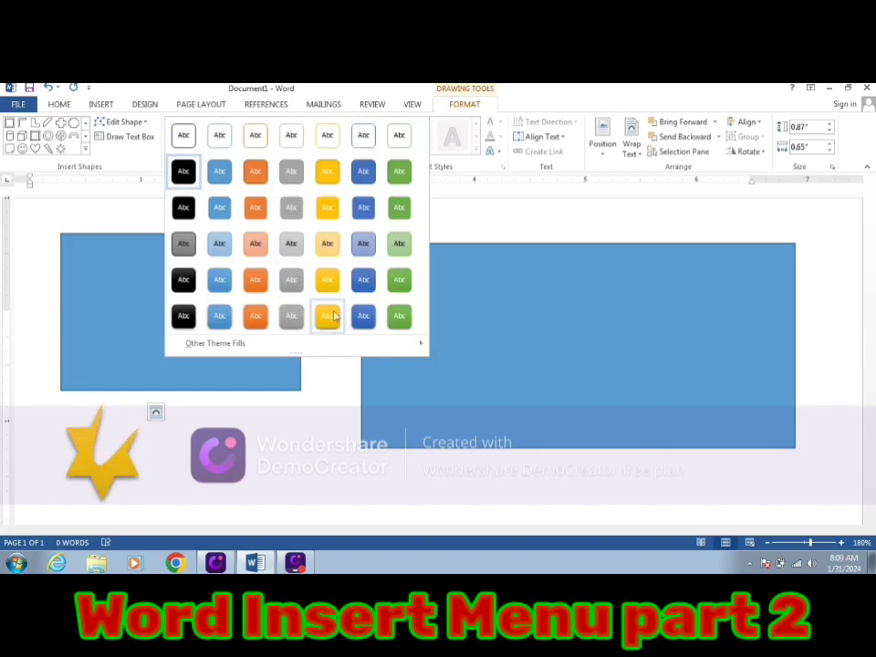
{"action": "left_click", "coordinate": [330, 314]}
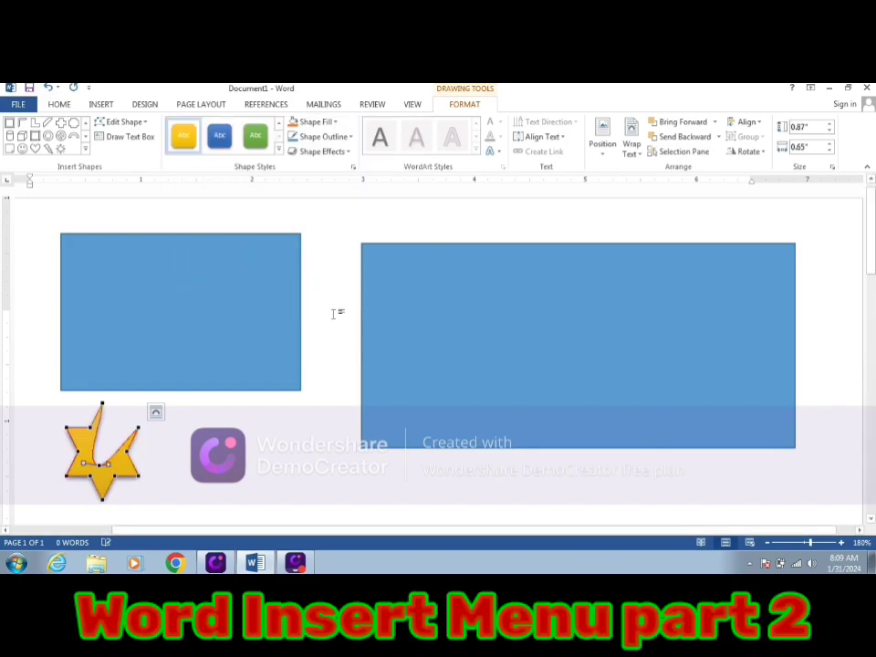
{"action": "left_click", "coordinate": [317, 121]}
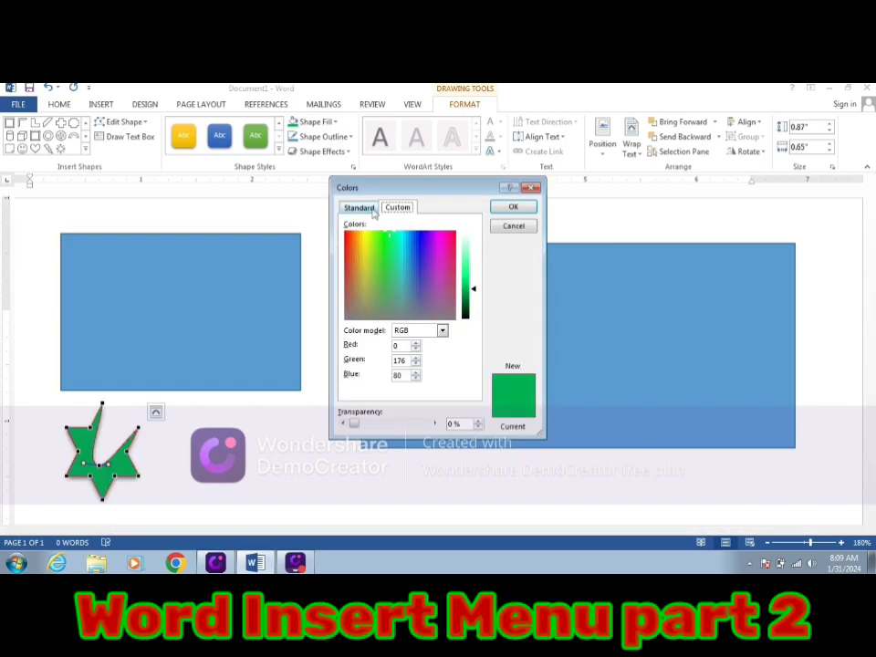
Set the star's custom fill to RGB 200, 215, 148 at 41% transparency and apply it
{"action": "left_click", "coordinate": [373, 210]}
{"action": "left_click", "coordinate": [388, 210]}
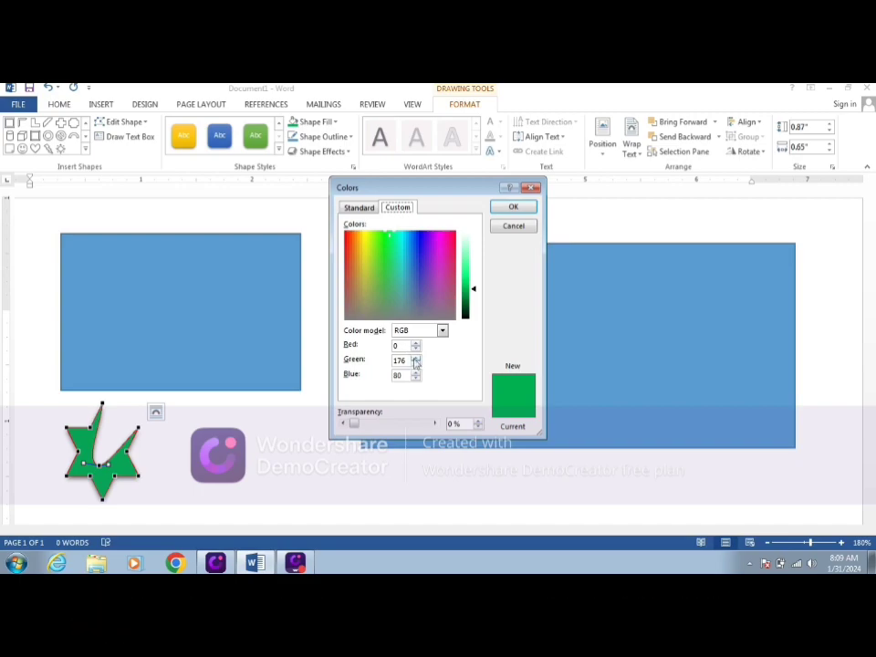
{"action": "left_click", "coordinate": [415, 359]}
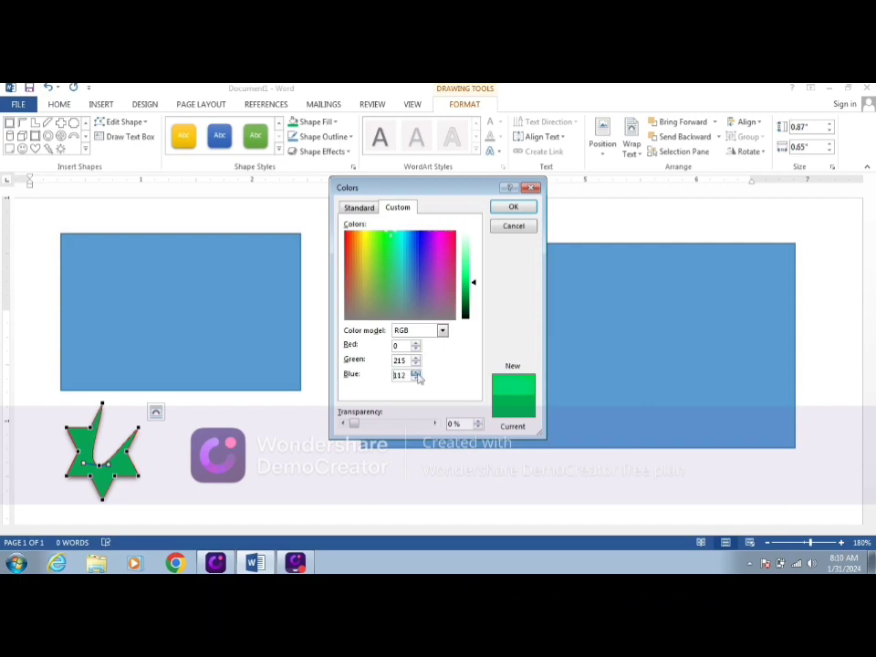
{"action": "left_click", "coordinate": [415, 372]}
{"action": "left_click", "coordinate": [415, 372]}
{"action": "left_click", "coordinate": [415, 373]}
{"action": "left_click", "coordinate": [415, 373]}
{"action": "left_click", "coordinate": [415, 343]}
{"action": "left_click", "coordinate": [415, 343]}
{"action": "left_click", "coordinate": [416, 343]}
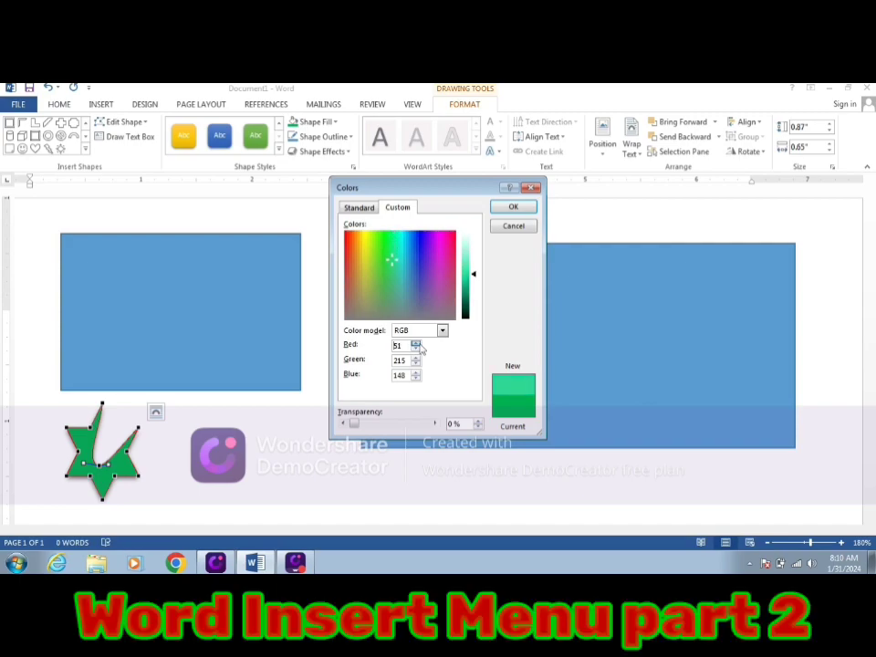
{"action": "left_click_drag", "start_coordinate": [415, 344], "coordinate": [416, 344]}
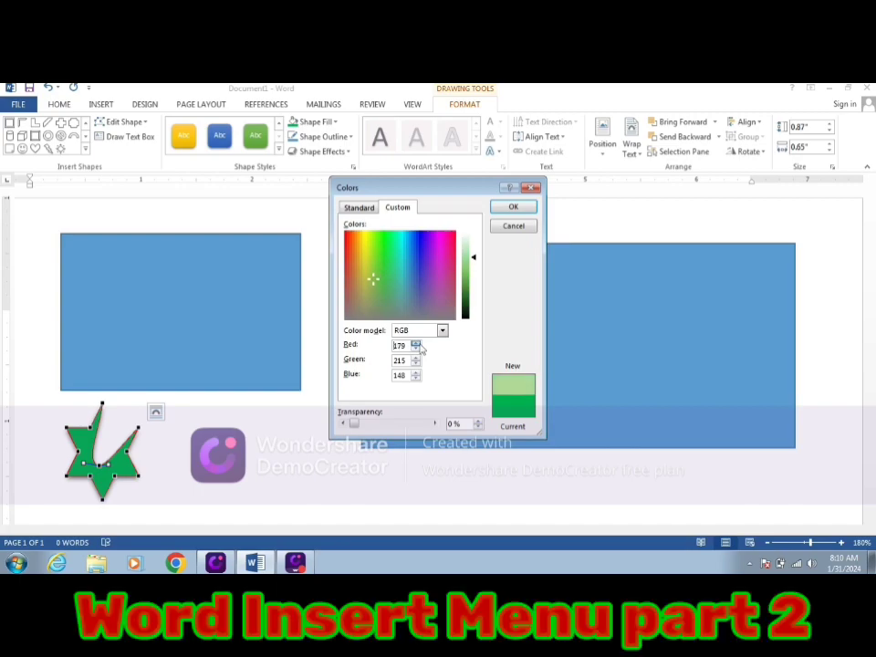
{"action": "left_click_drag", "start_coordinate": [420, 348], "coordinate": [419, 348]}
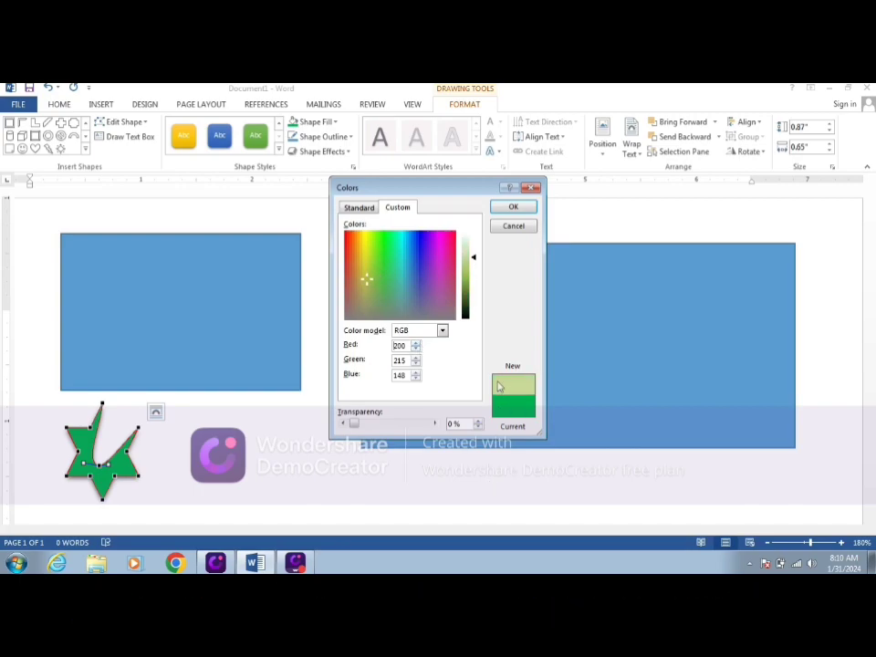
{"action": "left_click_drag", "start_coordinate": [356, 424], "coordinate": [382, 423]}
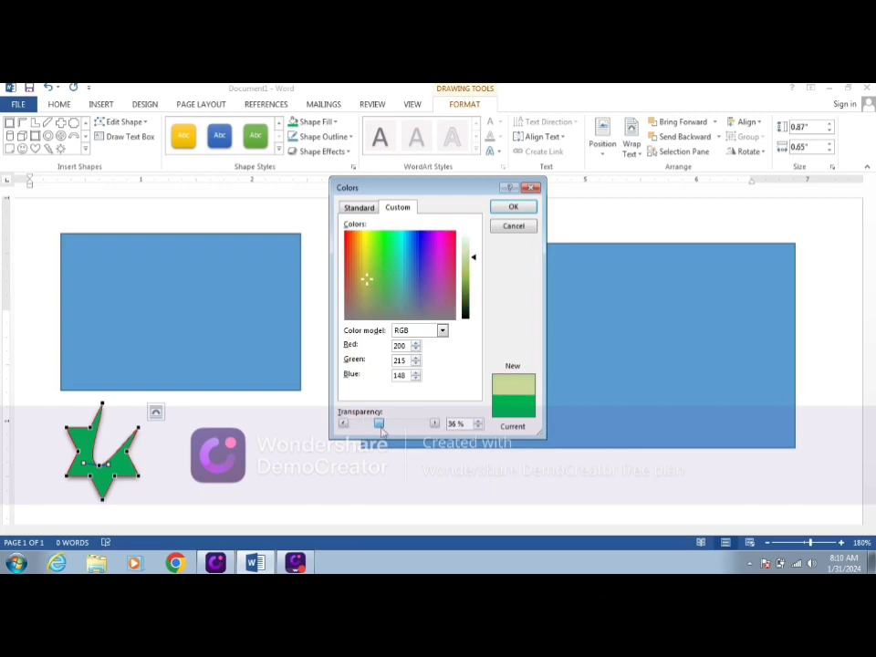
{"action": "left_click", "coordinate": [512, 208]}
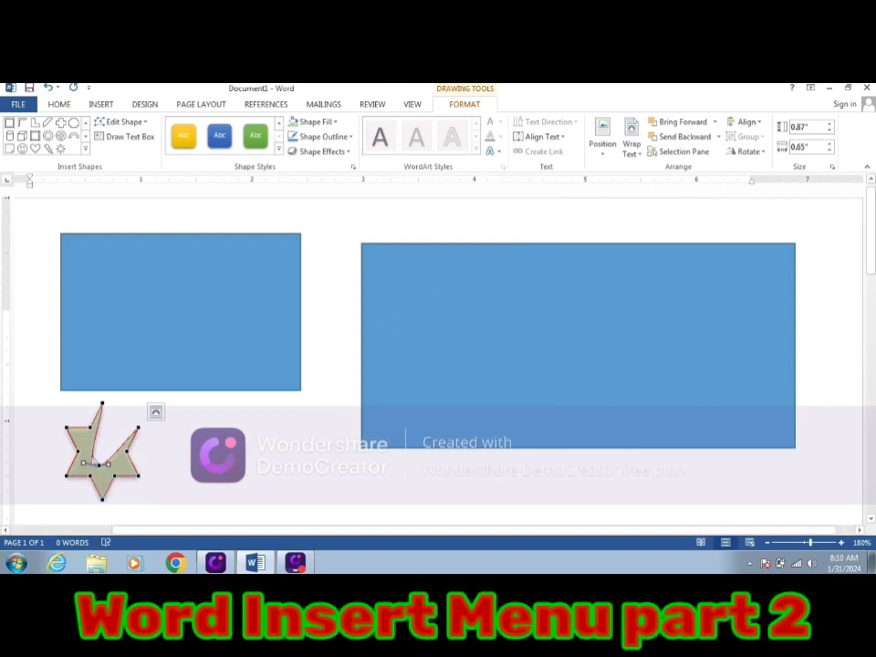
Select the left rectangle and give it the pale green fill
{"action": "left_click", "coordinate": [253, 230]}
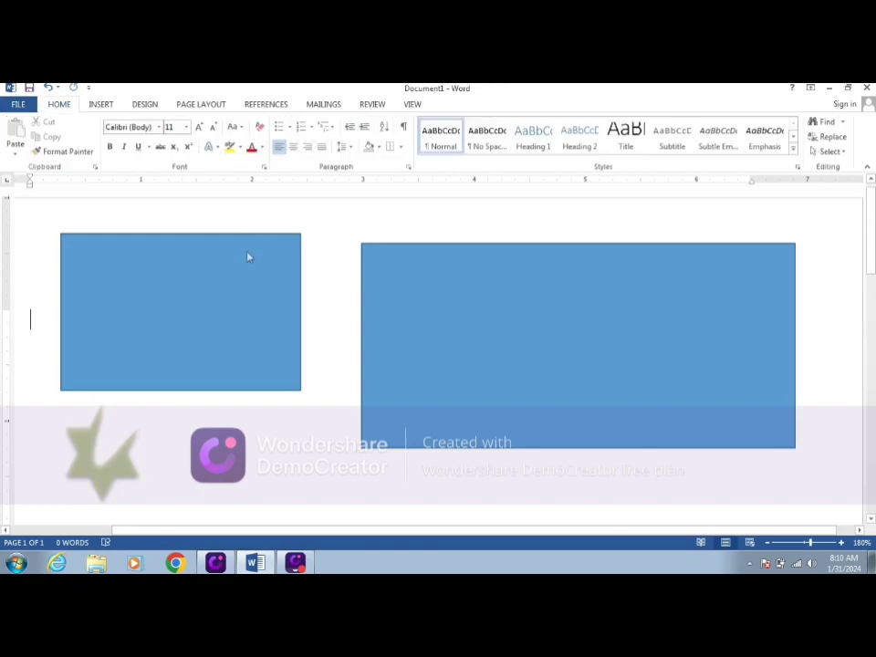
{"action": "left_click", "coordinate": [248, 255]}
{"action": "left_click", "coordinate": [298, 123]}
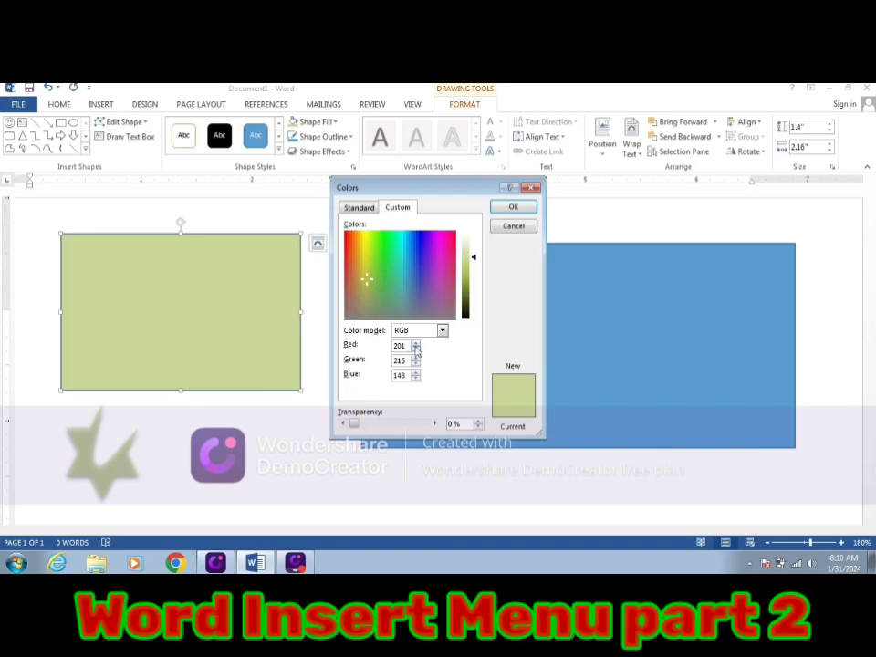
Change the left rectangle's fill to a standard-palette light blue at 63% transparency
{"action": "left_click_drag", "start_coordinate": [408, 346], "coordinate": [376, 352]}
{"action": "type", "text": "0"}
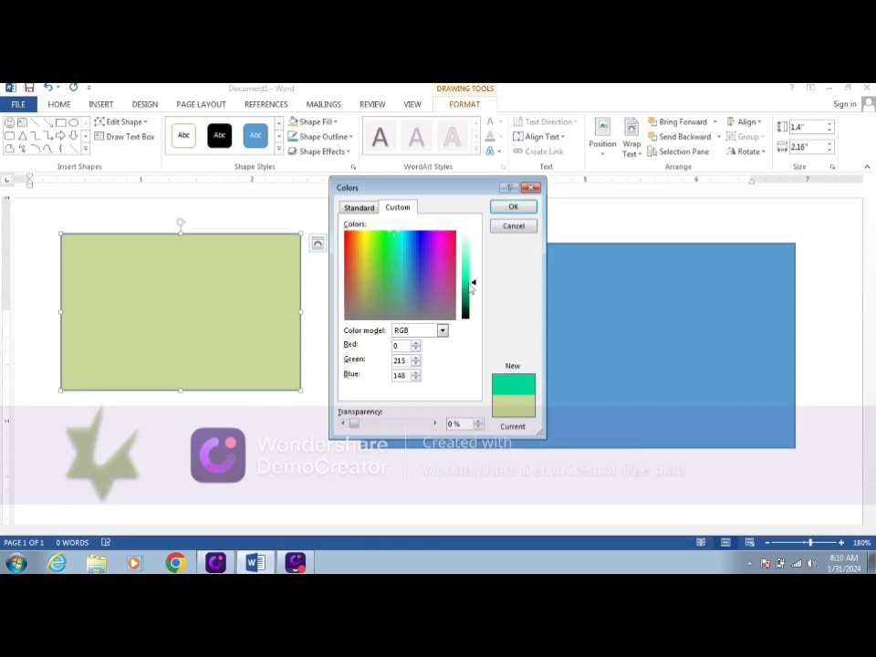
{"action": "mouse_move", "coordinate": [470, 289]}
{"action": "left_mouse_down"}
{"action": "mouse_move", "coordinate": [468, 259]}
{"action": "mouse_move", "coordinate": [461, 284]}
{"action": "left_mouse_up"}
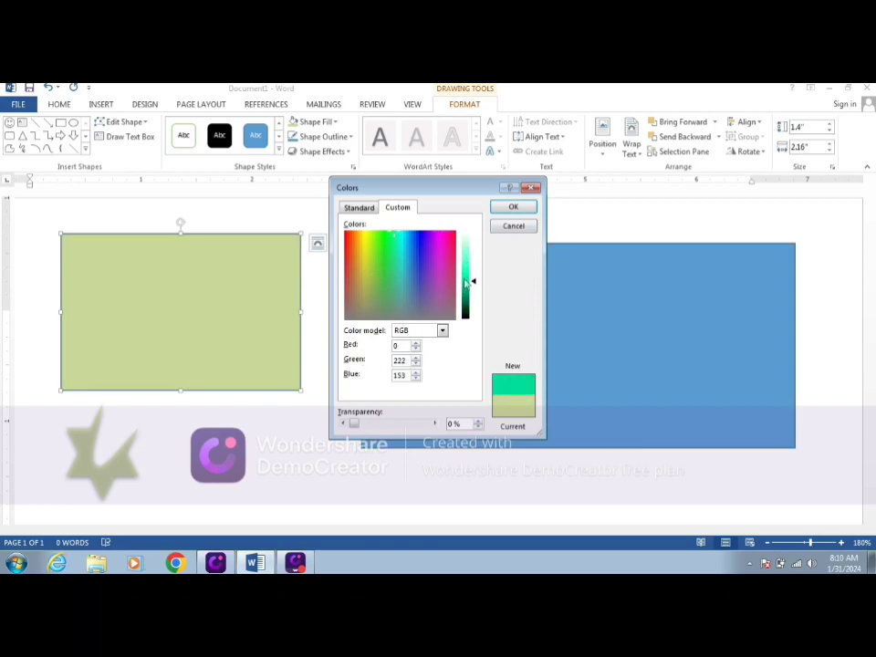
{"action": "left_click", "coordinate": [351, 209]}
{"action": "left_click", "coordinate": [425, 291]}
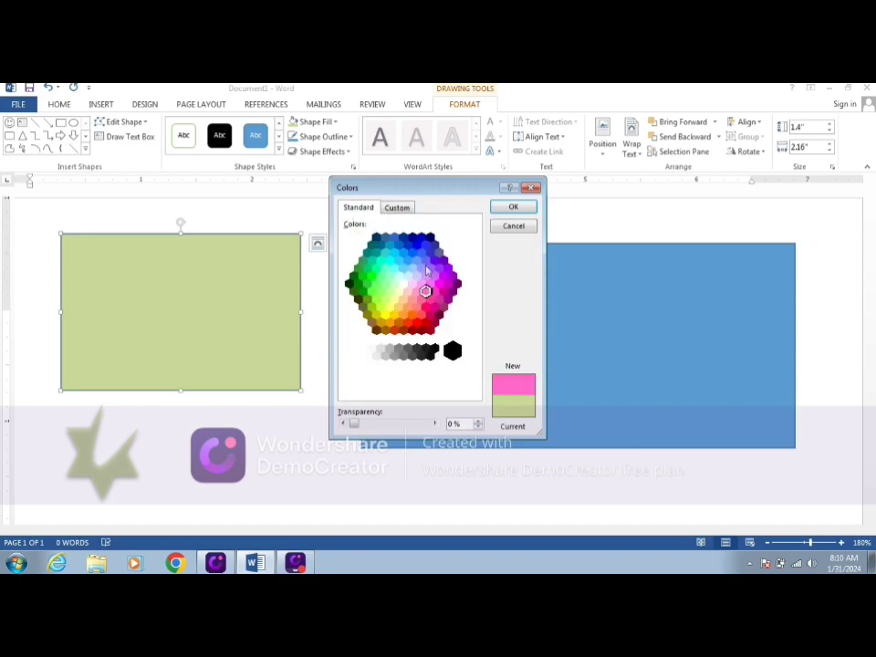
{"action": "left_click", "coordinate": [422, 257]}
{"action": "left_click", "coordinate": [408, 261]}
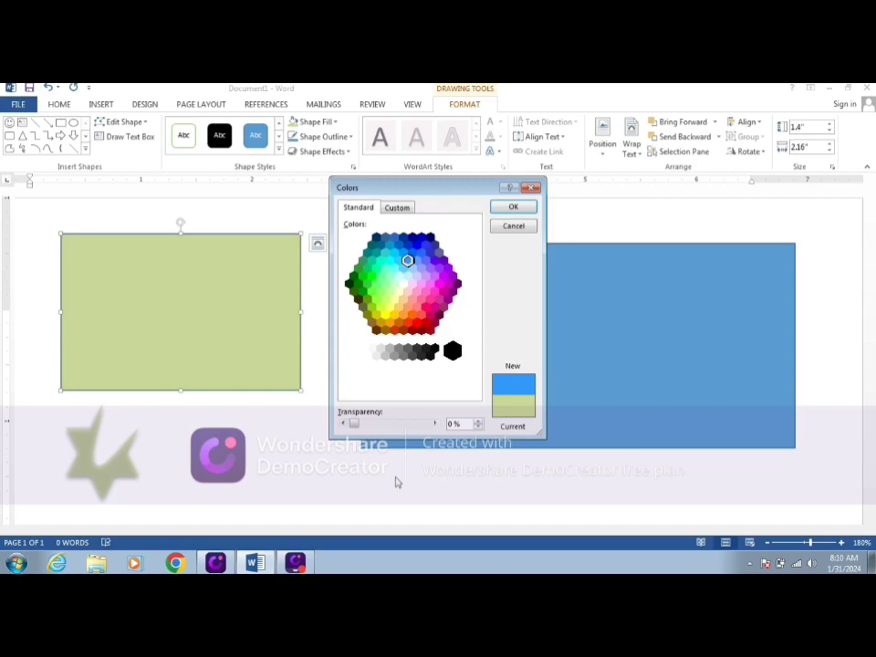
{"action": "left_click_drag", "start_coordinate": [356, 424], "coordinate": [394, 429]}
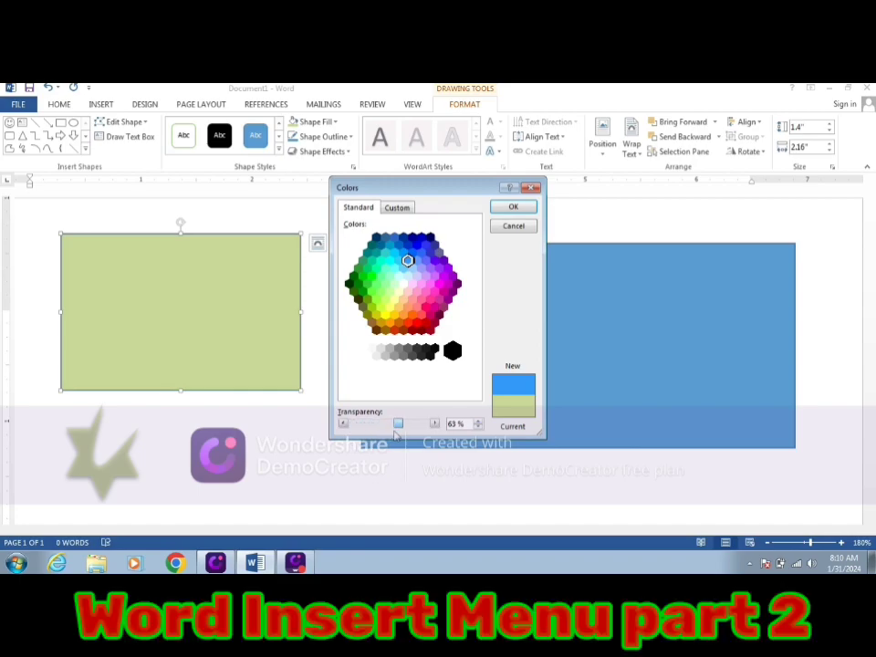
{"action": "left_click", "coordinate": [513, 208]}
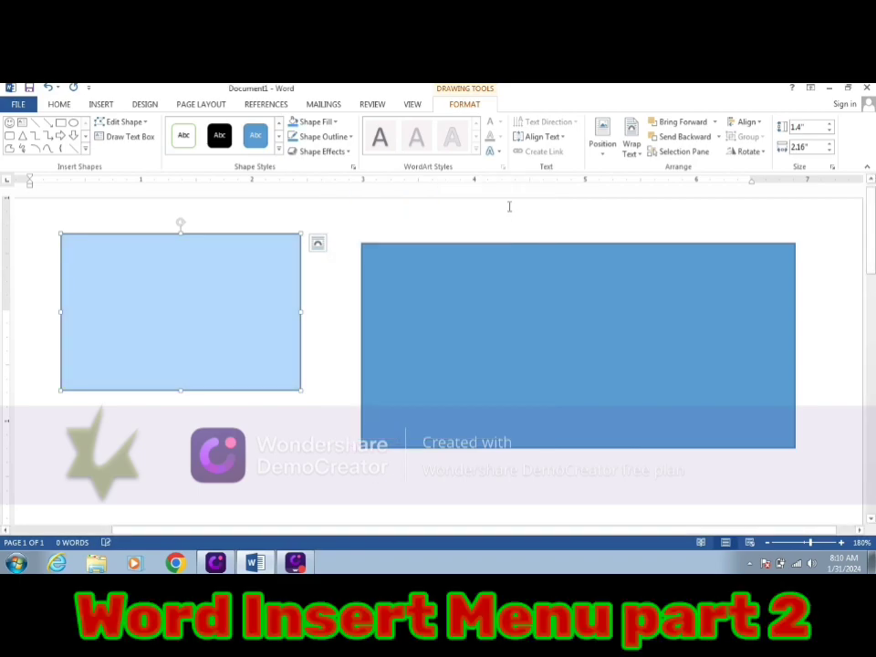
Fill the left rectangle with the Penguins sample picture, then select the right rectangle
{"action": "left_click", "coordinate": [314, 122]}
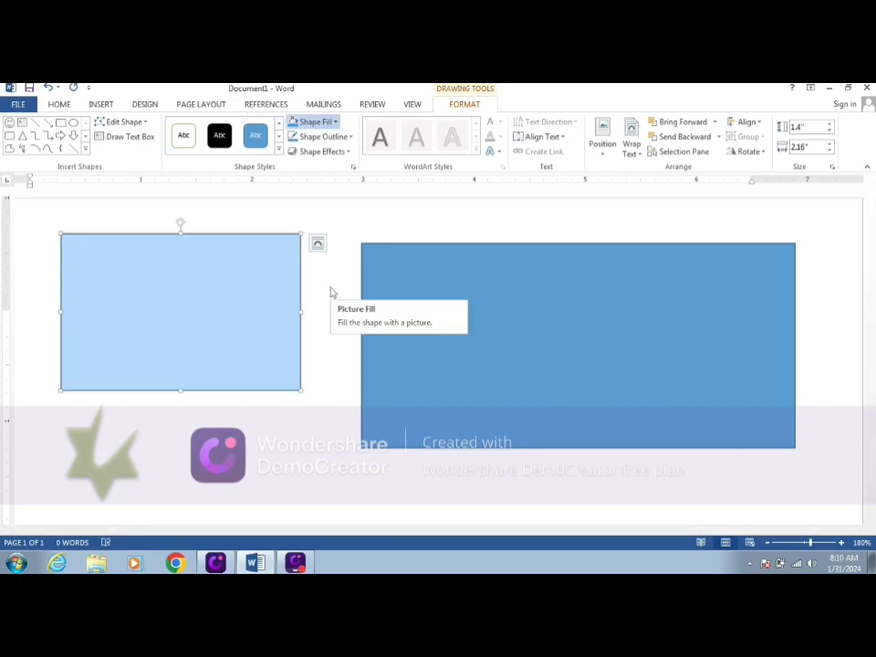
{"action": "left_click", "coordinate": [329, 291]}
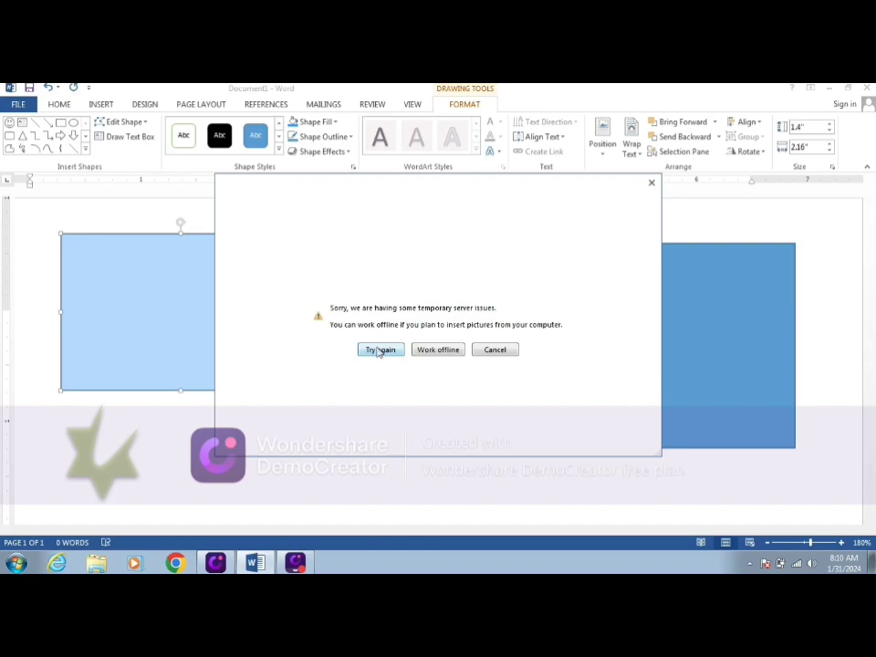
{"action": "left_click", "coordinate": [423, 352]}
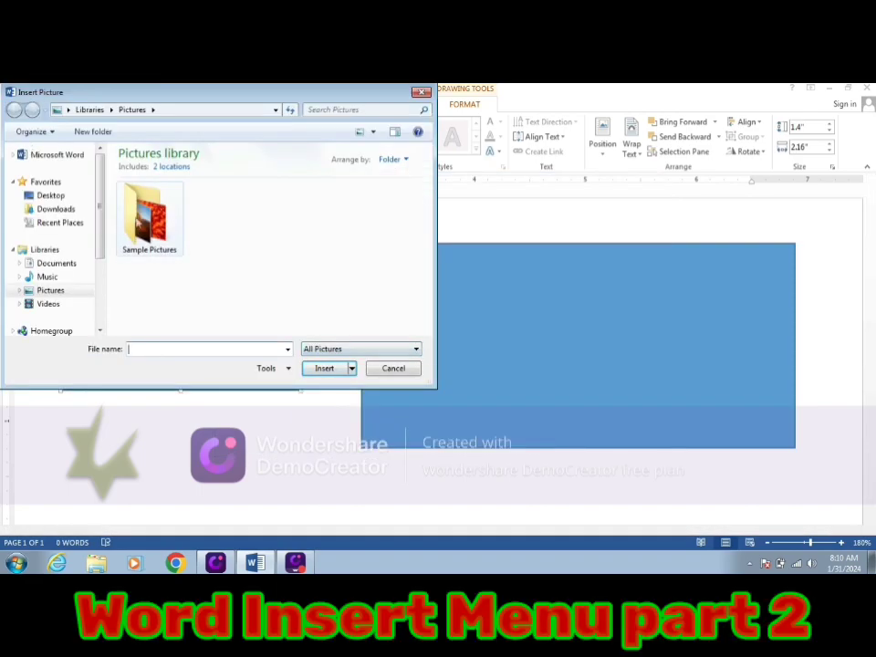
{"action": "double_click", "coordinate": [150, 224]}
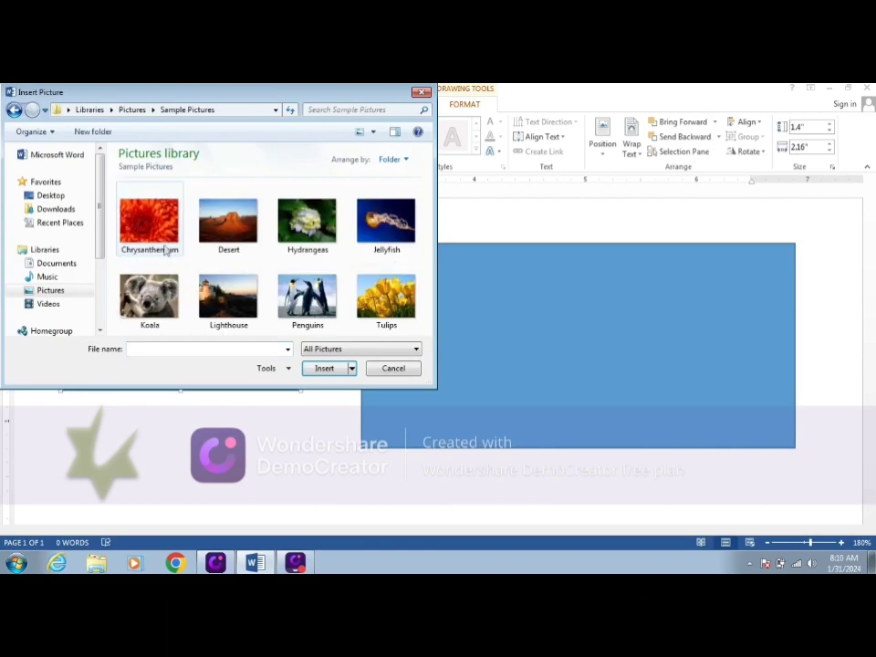
{"action": "left_click", "coordinate": [306, 301]}
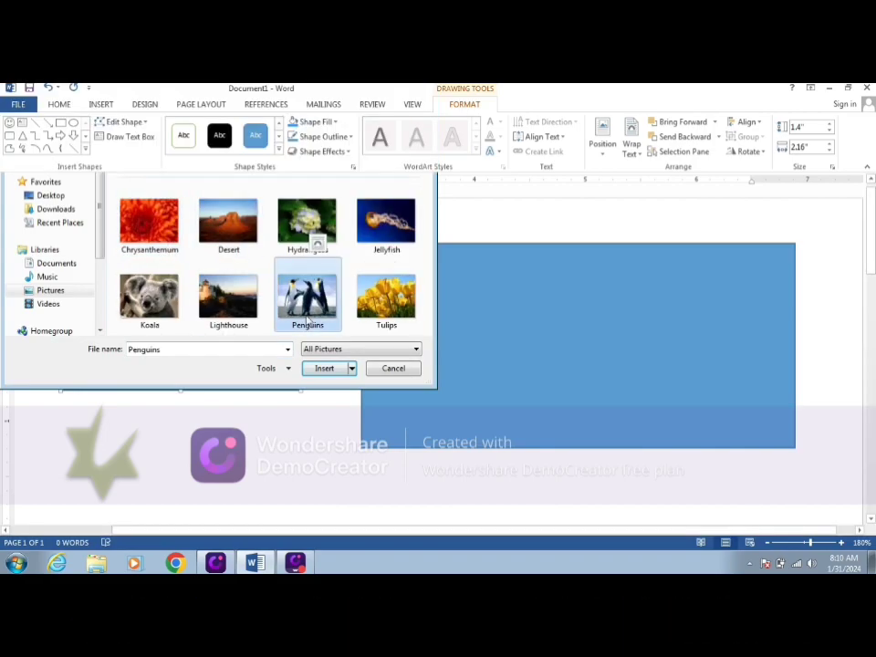
{"action": "double_click", "coordinate": [307, 301]}
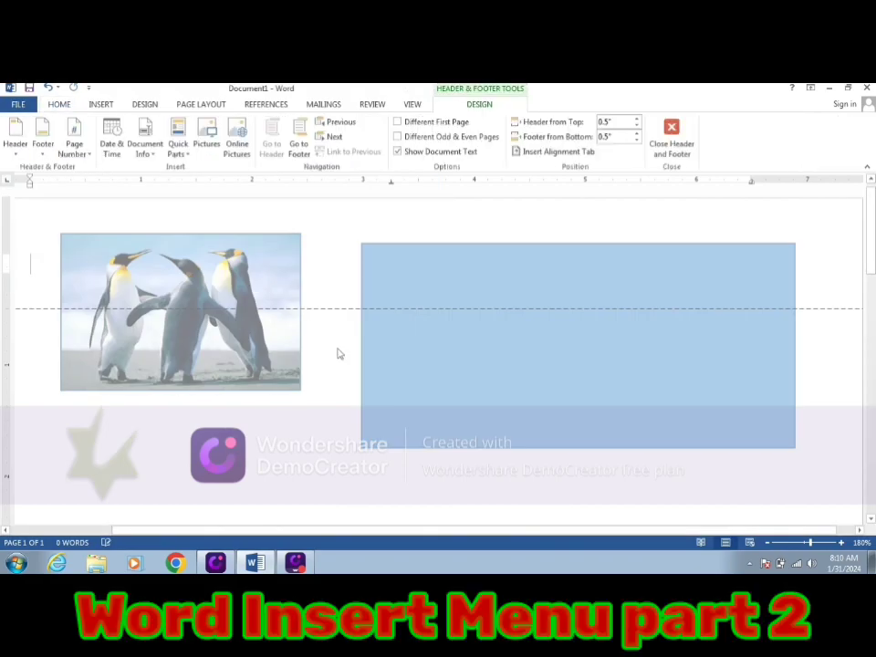
{"action": "double_click", "coordinate": [347, 354]}
{"action": "left_click", "coordinate": [416, 340]}
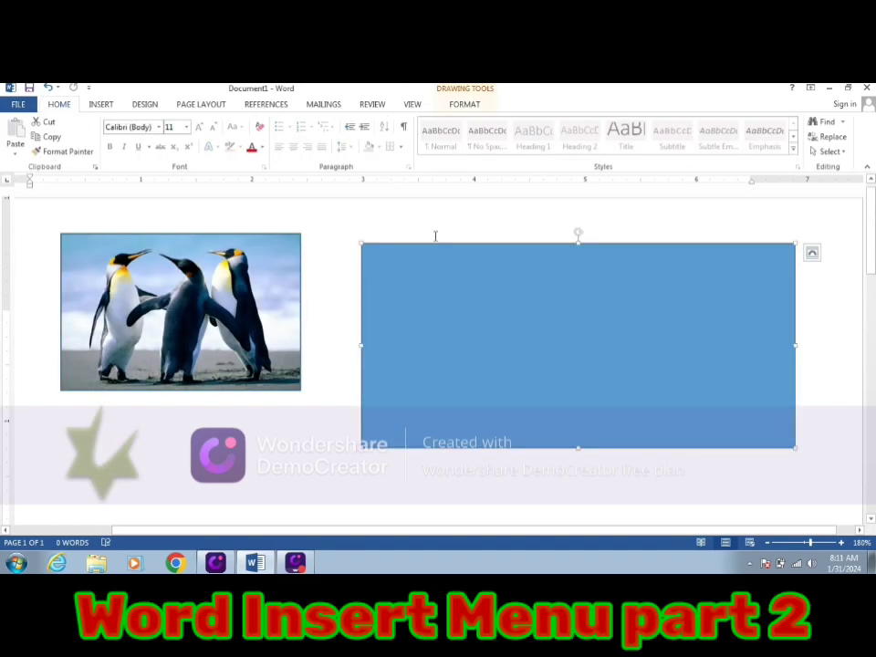
Fill the right rectangle with the Tulips picture and narrow it to 3.02 inches wide
{"action": "left_click", "coordinate": [457, 105]}
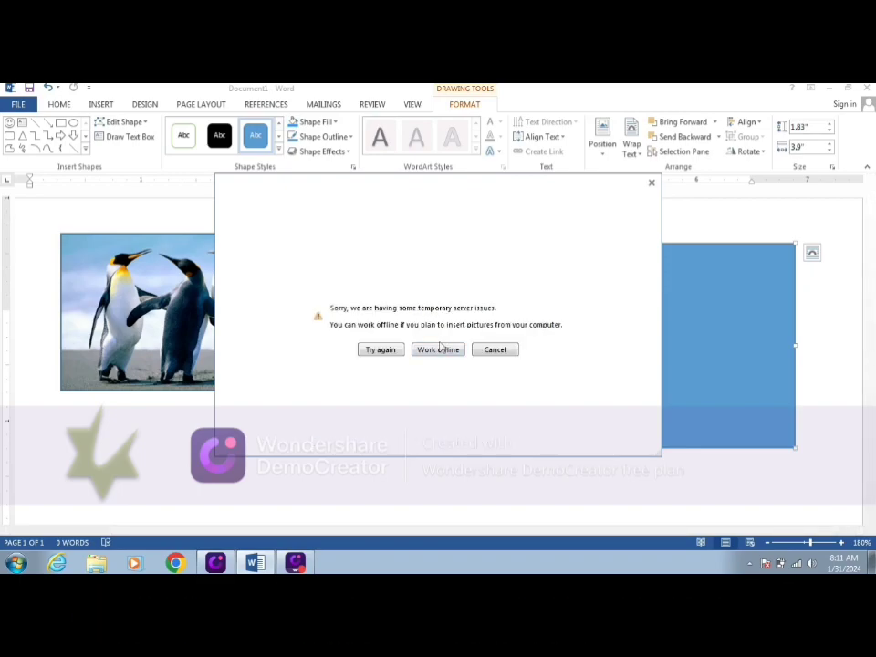
{"action": "left_click", "coordinate": [440, 351]}
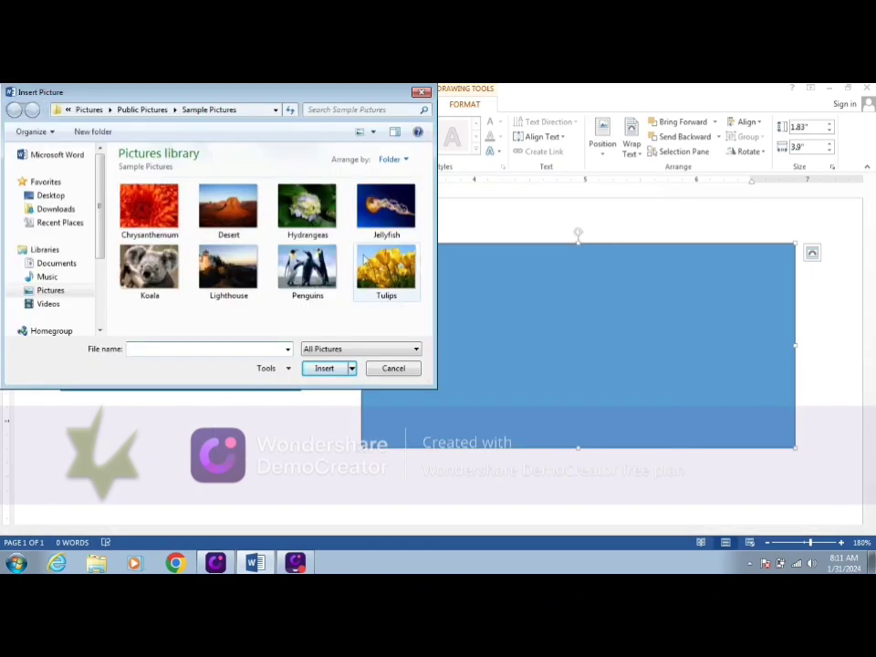
{"action": "left_click", "coordinate": [387, 267]}
{"action": "left_click", "coordinate": [324, 368]}
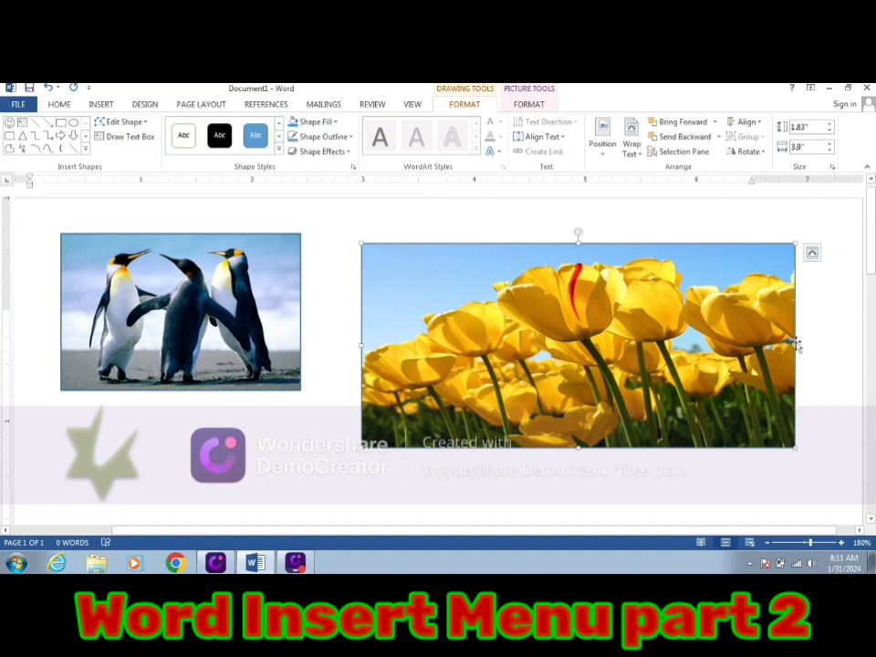
{"action": "left_click_drag", "start_coordinate": [795, 344], "coordinate": [696, 364]}
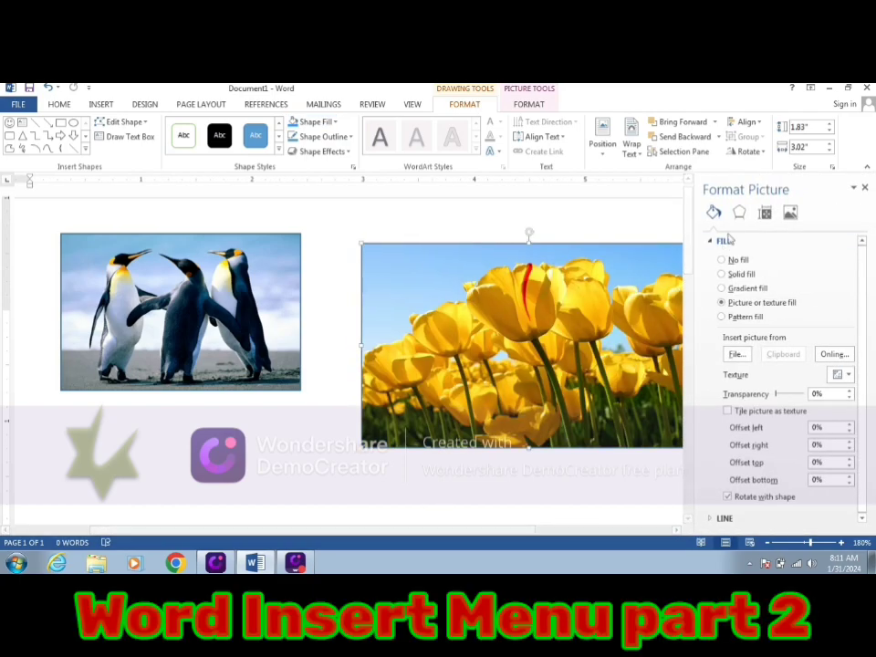
Switch the right shape to a radial gradient fill and make the middle stop gold
{"action": "left_click", "coordinate": [733, 289]}
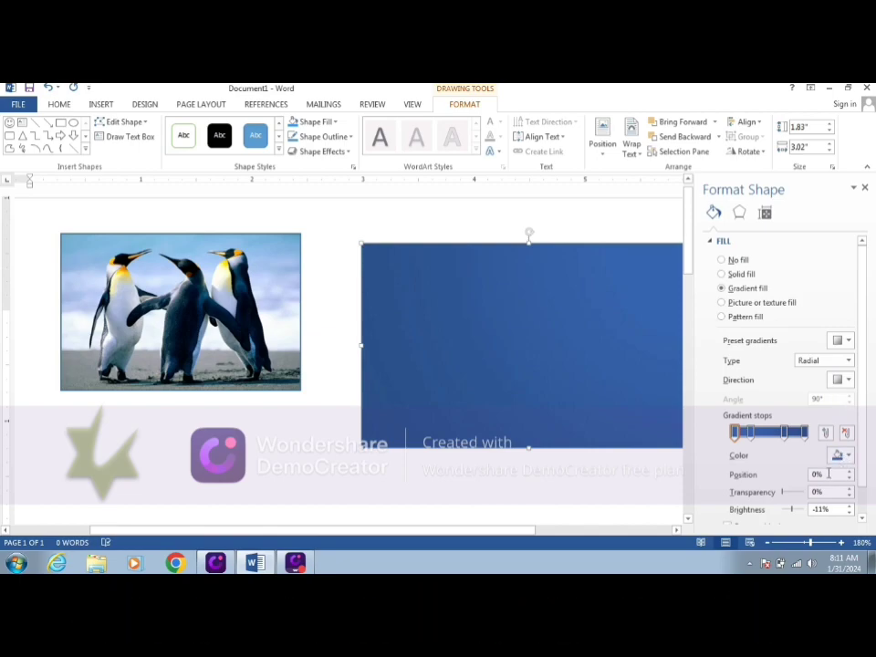
{"action": "left_click", "coordinate": [782, 435]}
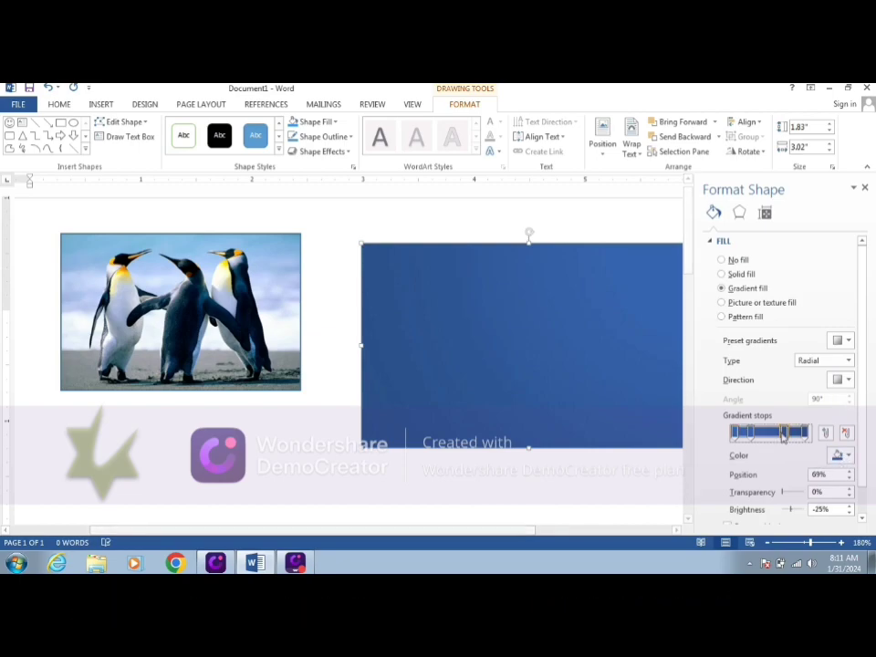
{"action": "left_click", "coordinate": [849, 456]}
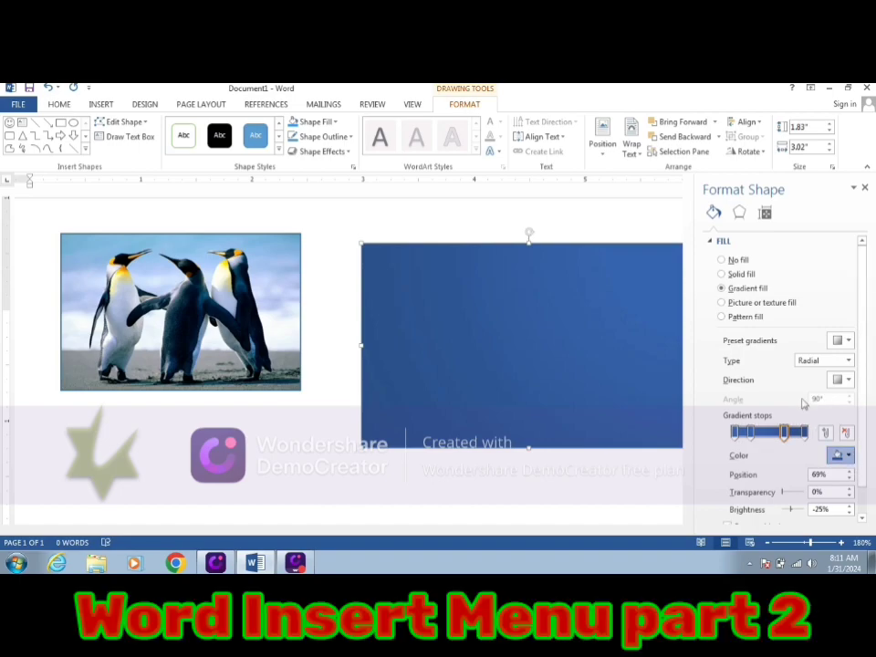
{"action": "left_click", "coordinate": [798, 405]}
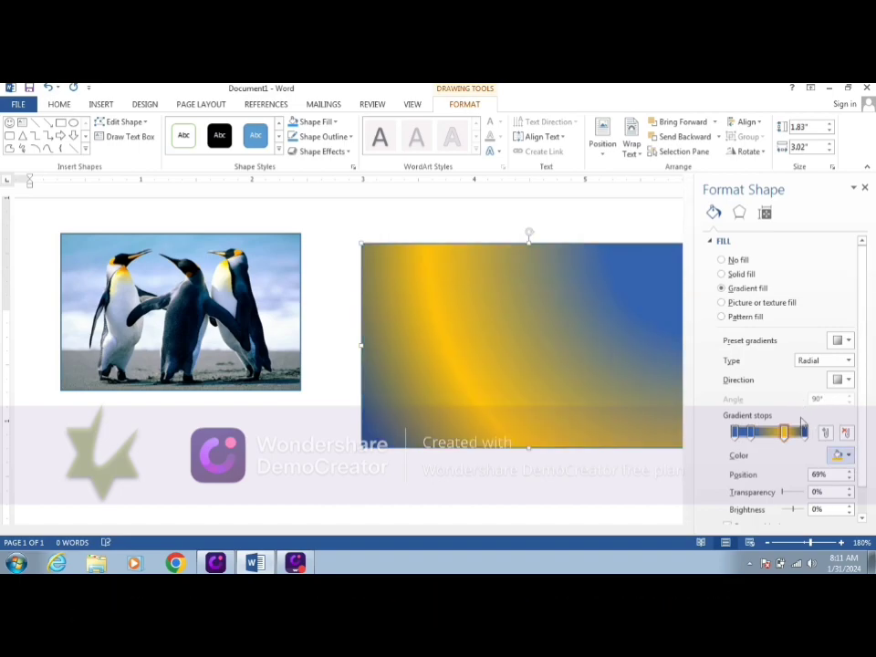
Adjust the brightness of the leftmost and yellow gradient stops, making the yellow much lighter
{"action": "left_click", "coordinate": [804, 432]}
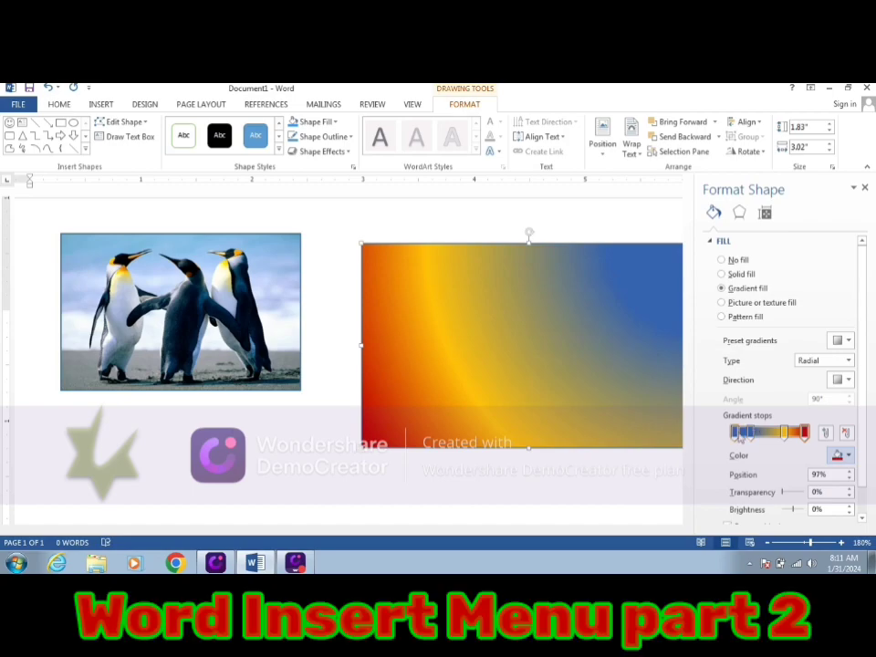
{"action": "left_click", "coordinate": [735, 433]}
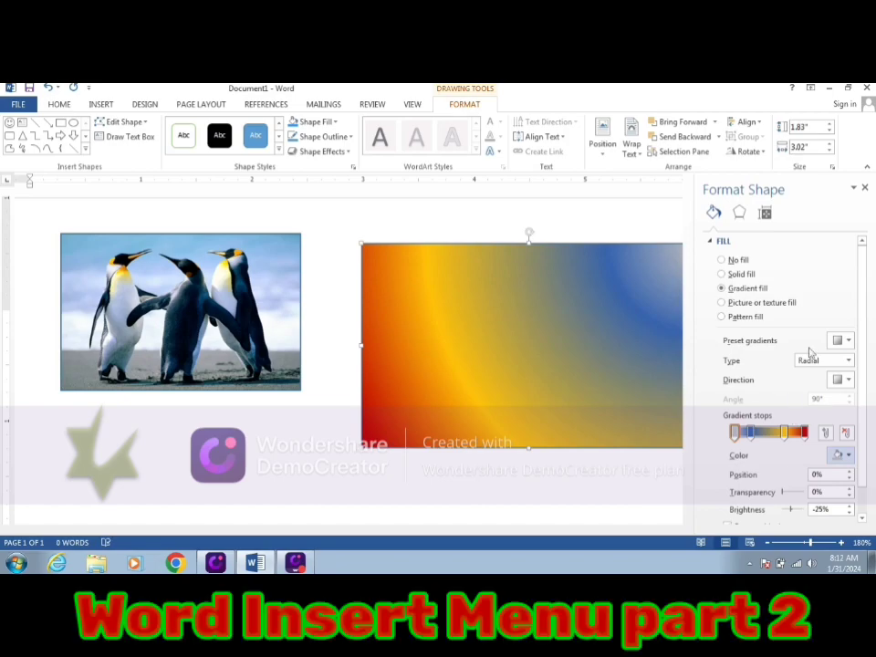
{"action": "scroll", "coordinate": [807, 358], "scroll_direction": "down", "scroll_amount": 1}
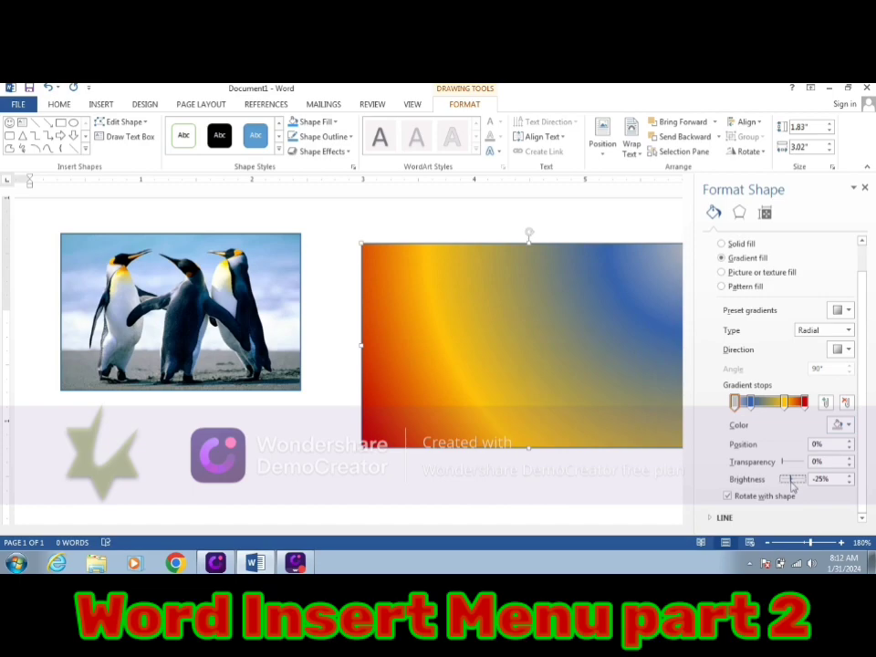
{"action": "left_click_drag", "start_coordinate": [790, 478], "coordinate": [800, 486]}
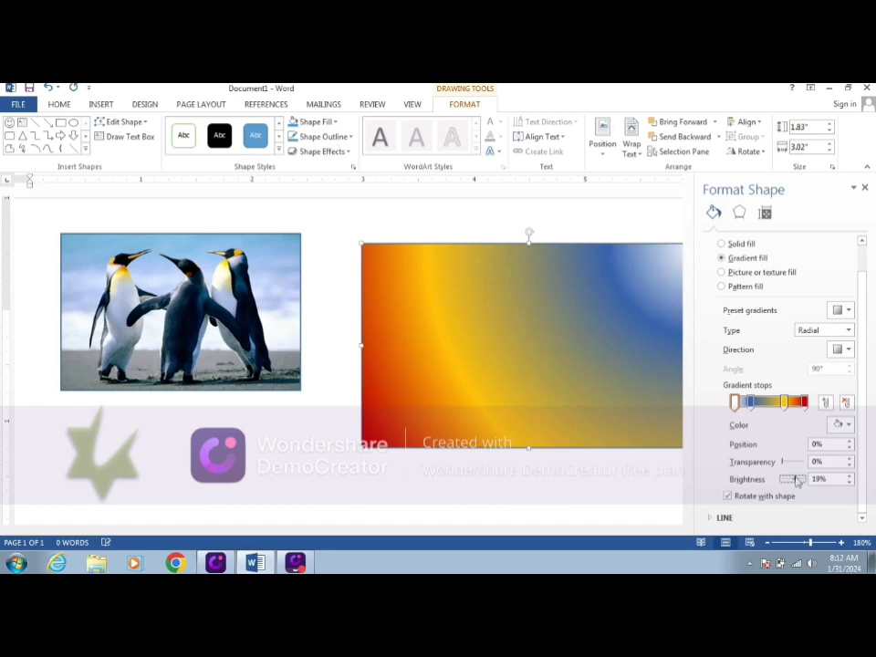
{"action": "left_click", "coordinate": [787, 402]}
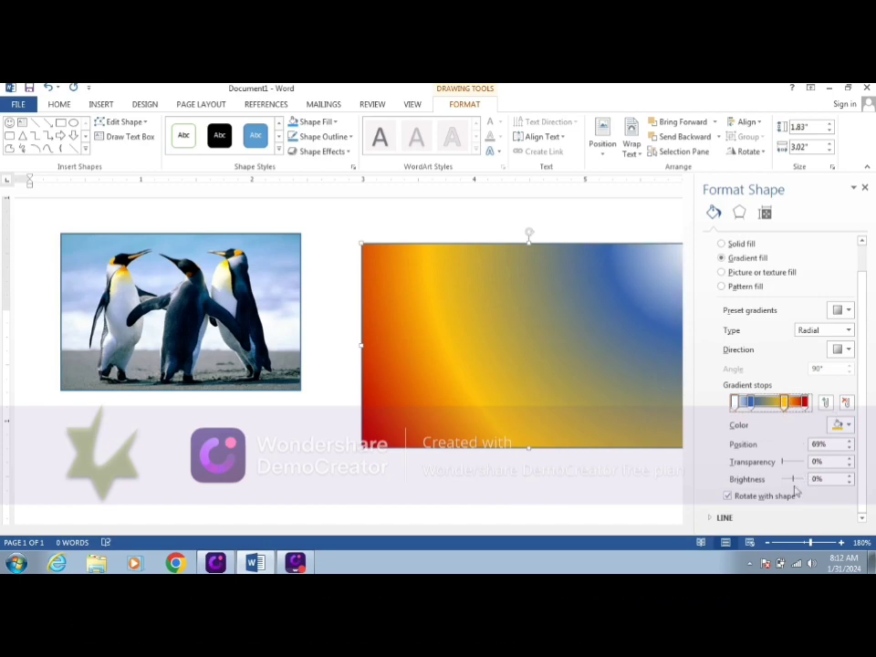
{"action": "mouse_move", "coordinate": [793, 478]}
{"action": "left_mouse_down"}
{"action": "mouse_move", "coordinate": [800, 485]}
{"action": "mouse_move", "coordinate": [789, 484]}
{"action": "left_mouse_up"}
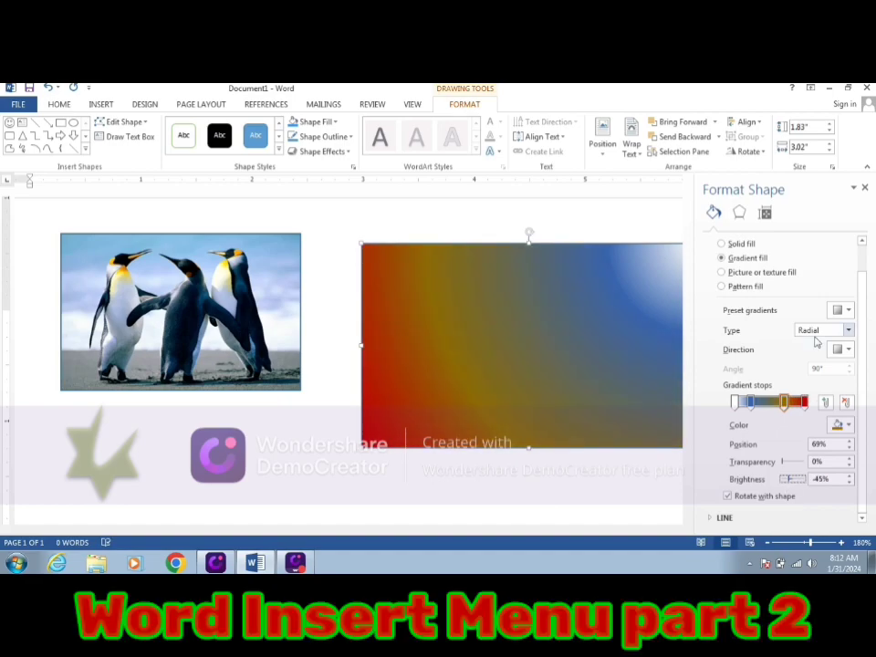
Close the Format Shape pane
{"action": "left_click", "coordinate": [864, 187]}
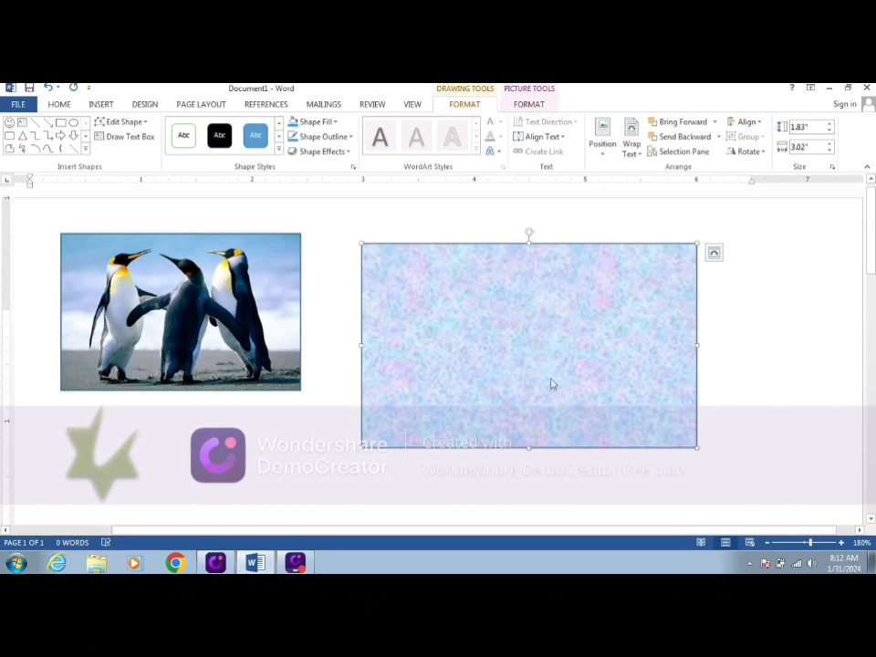
Add the text 'vivkkbrain stuff' inside the textured right rectangle via Add Text
{"action": "right_click", "coordinate": [449, 285]}
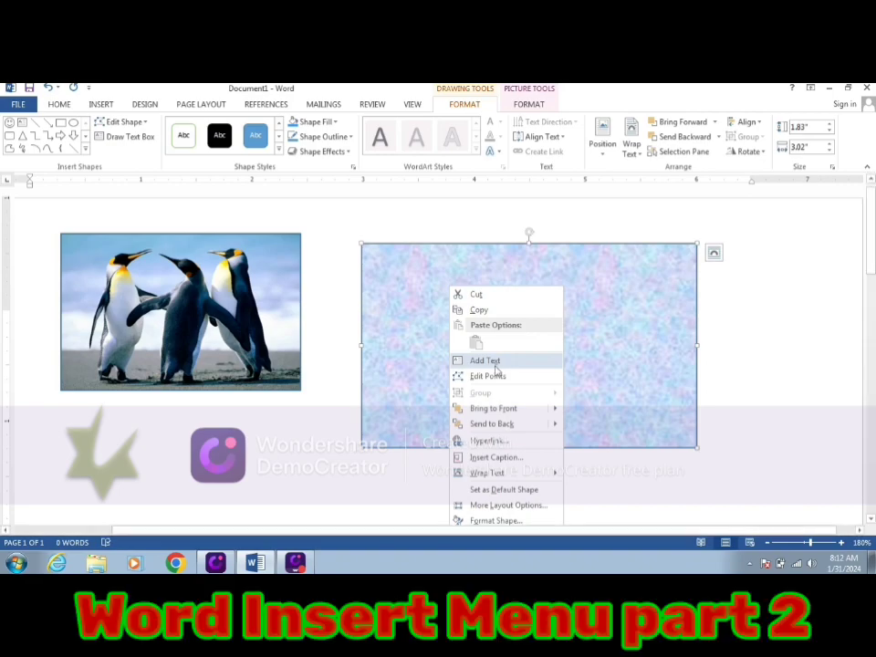
{"action": "left_click", "coordinate": [493, 362]}
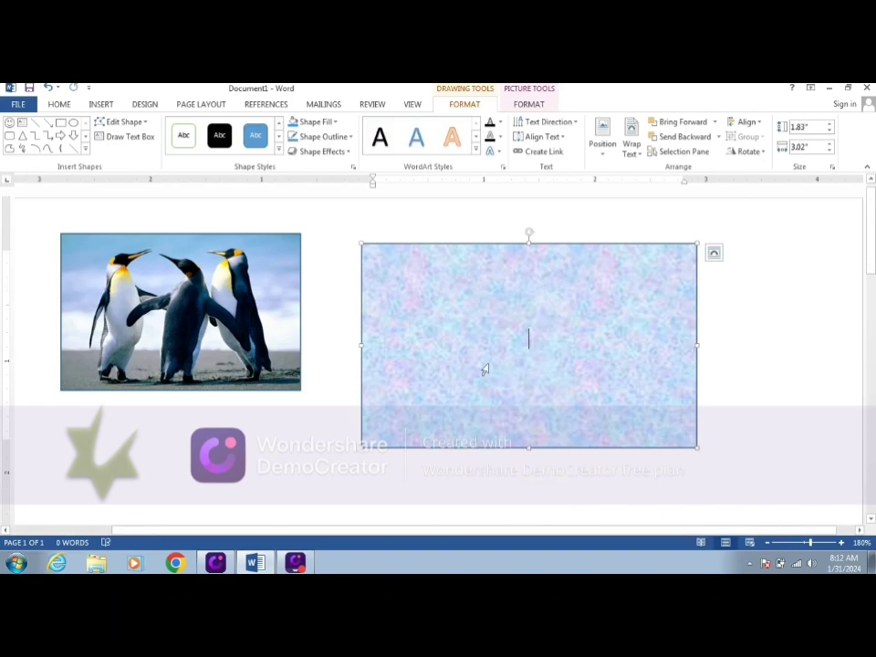
{"action": "type", "text": "viv"}
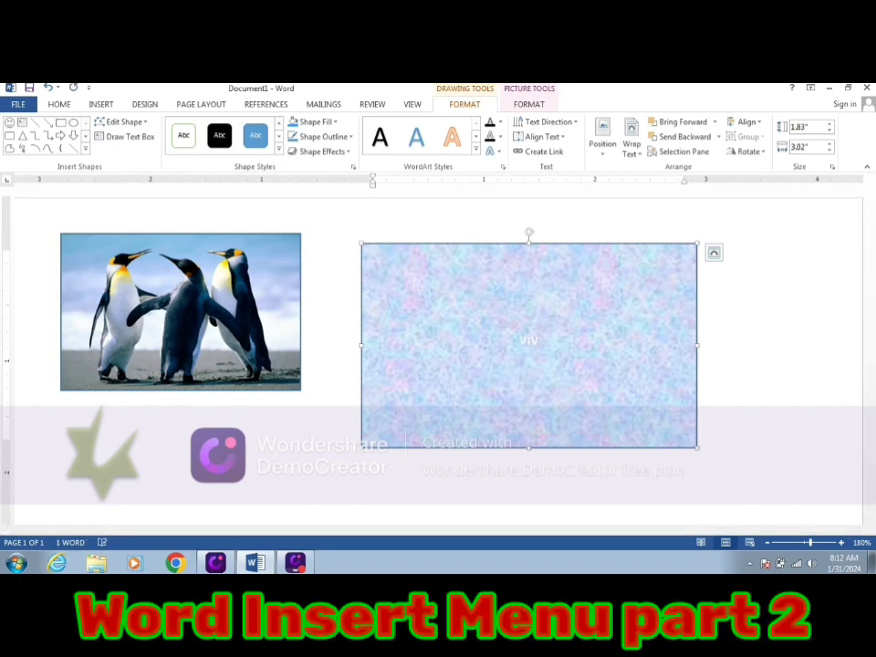
{"action": "type", "text": "kkb"}
{"action": "type", "text": "rain stuff"}
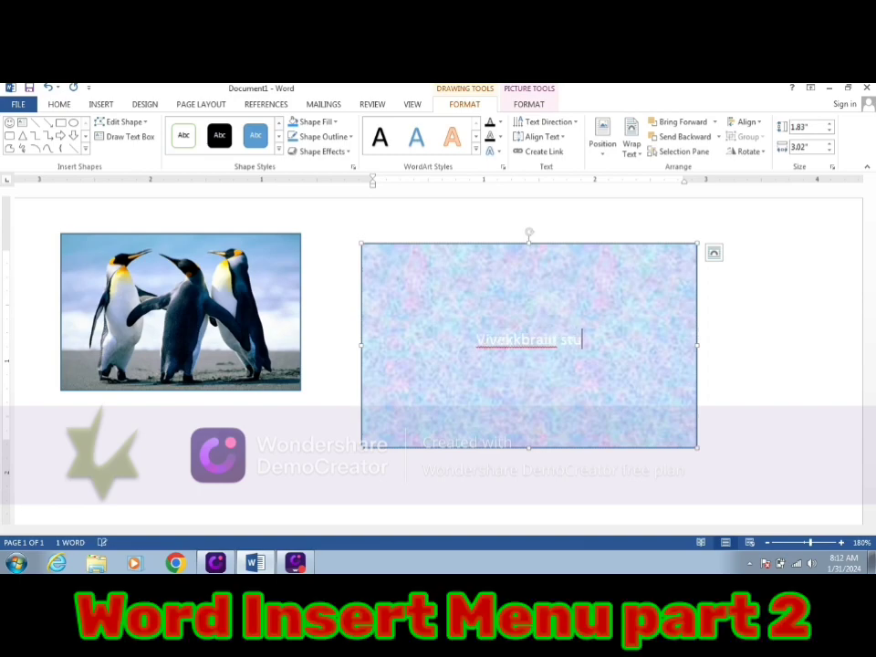
{"action": "mouse_move", "coordinate": [530, 340]}
{"action": "left_mouse_down"}
{"action": "mouse_move", "coordinate": [489, 368]}
{"action": "mouse_move", "coordinate": [375, 339]}
{"action": "left_mouse_up"}
{"action": "left_click", "coordinate": [507, 339]}
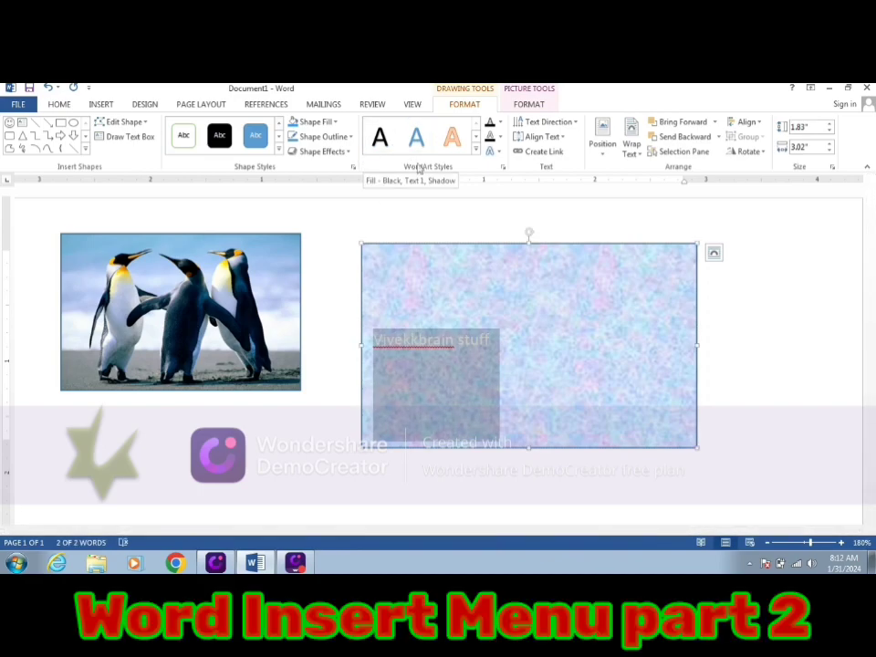
Apply the orange outlined WordArt style to the caption text
{"action": "left_click", "coordinate": [483, 153]}
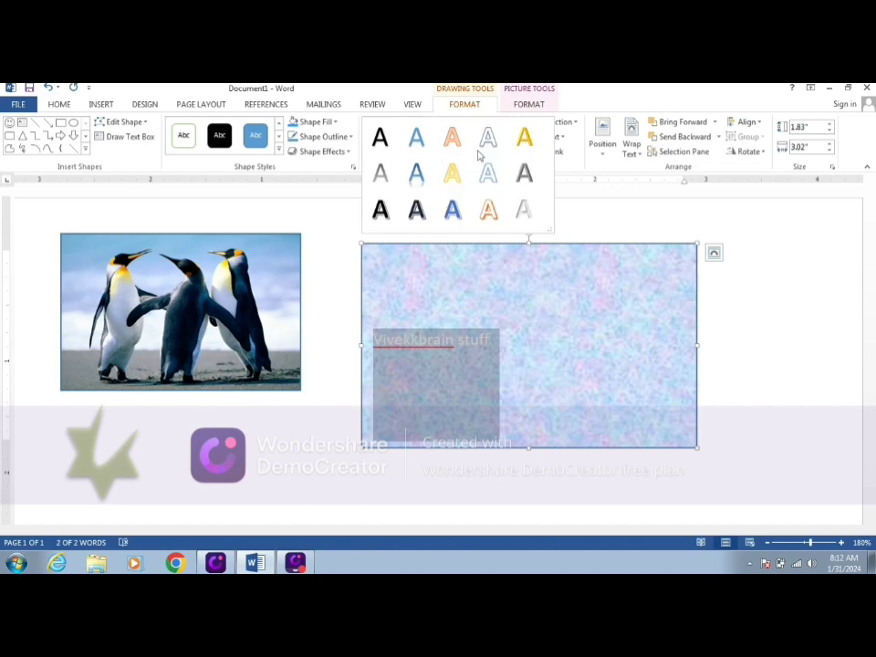
{"action": "left_click", "coordinate": [458, 211]}
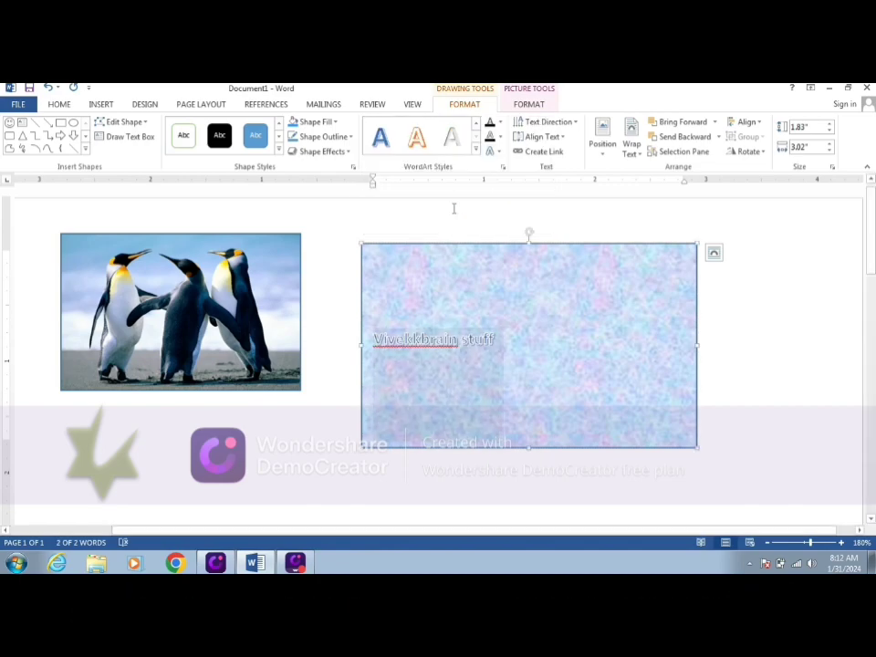
{"action": "left_click", "coordinate": [475, 150]}
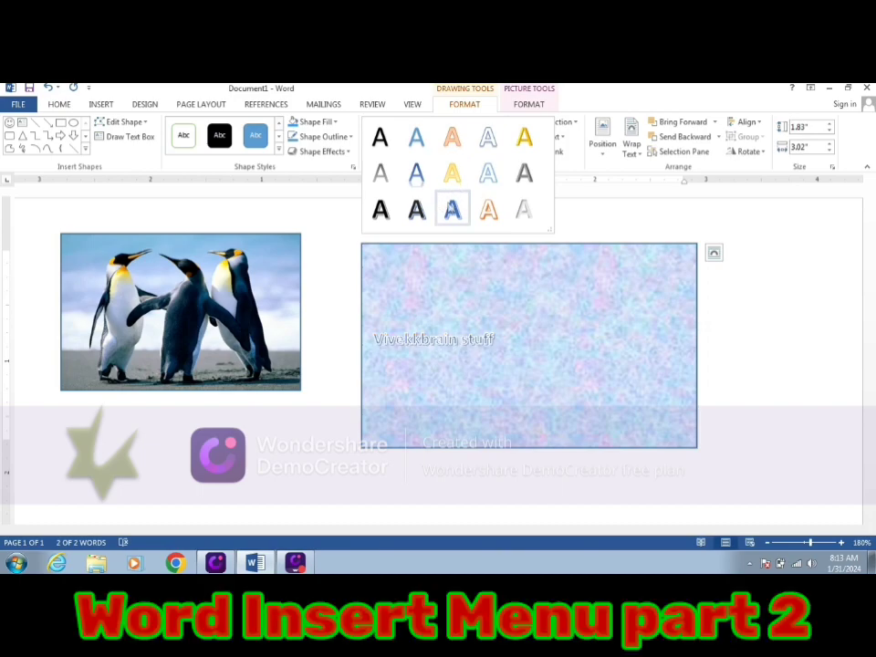
{"action": "left_click", "coordinate": [489, 210]}
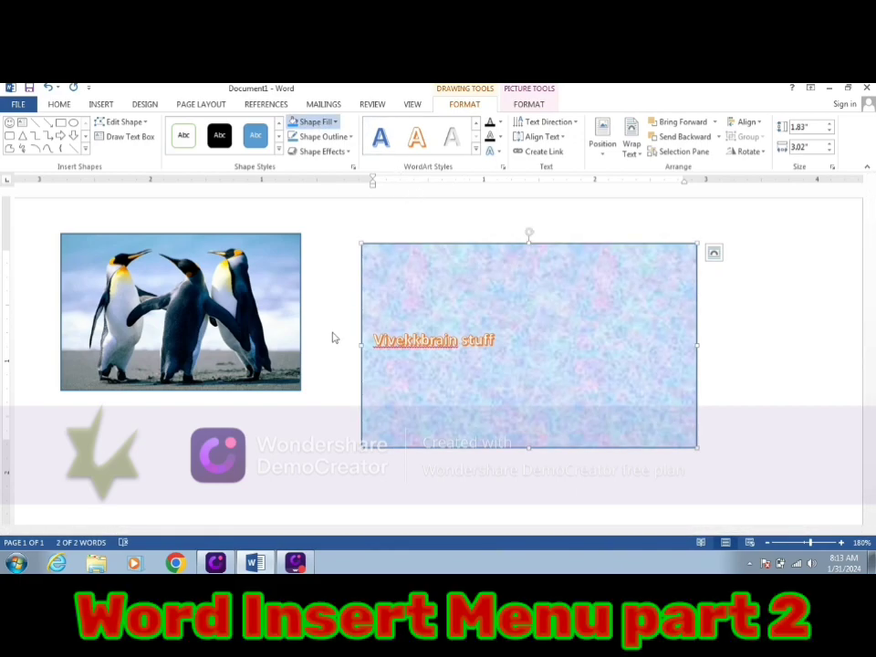
Try dark blue, green and orange outlines, then give the text box a blue dash-dot border
{"action": "left_click", "coordinate": [315, 136]}
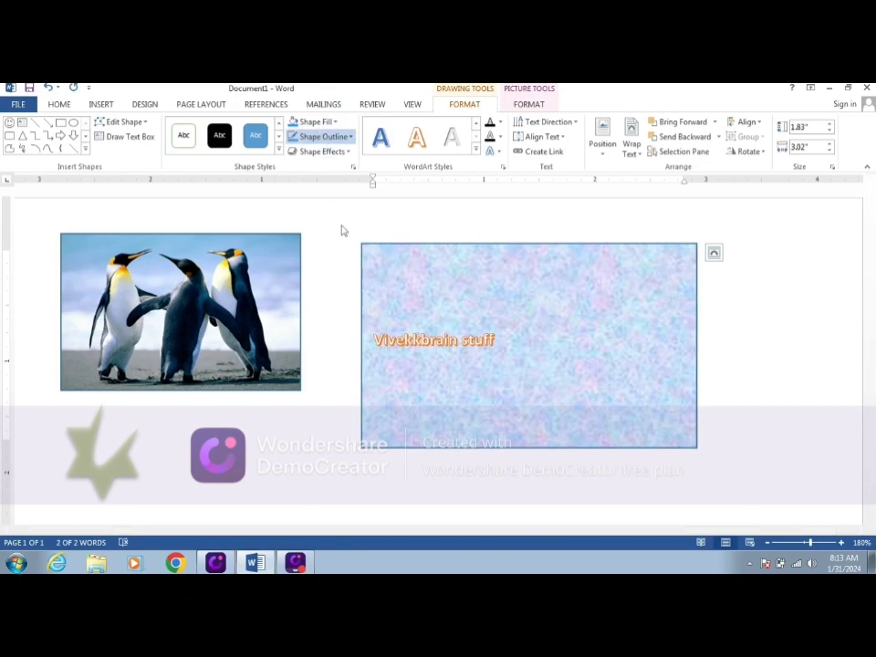
{"action": "left_click", "coordinate": [489, 244]}
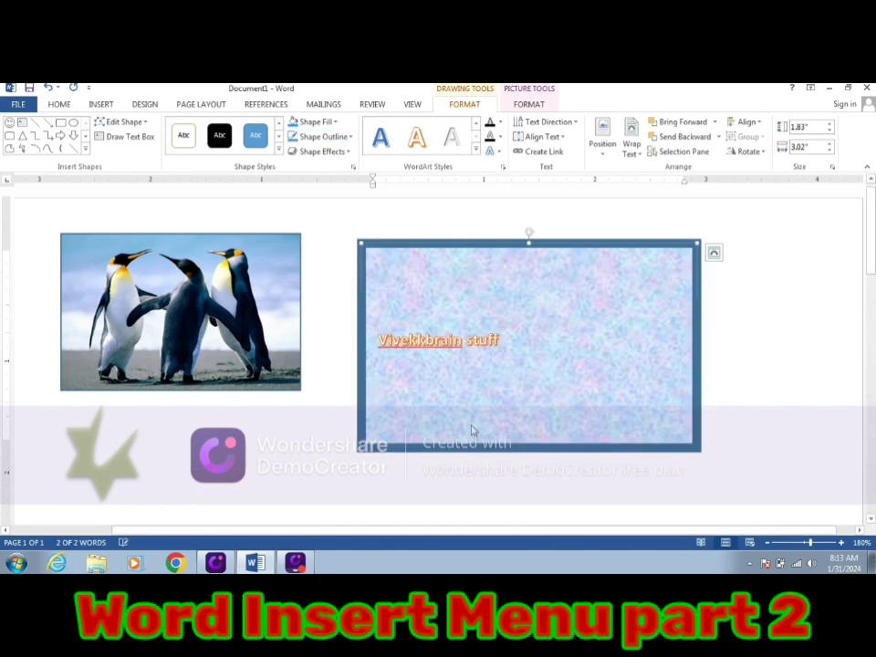
{"action": "left_click", "coordinate": [317, 135]}
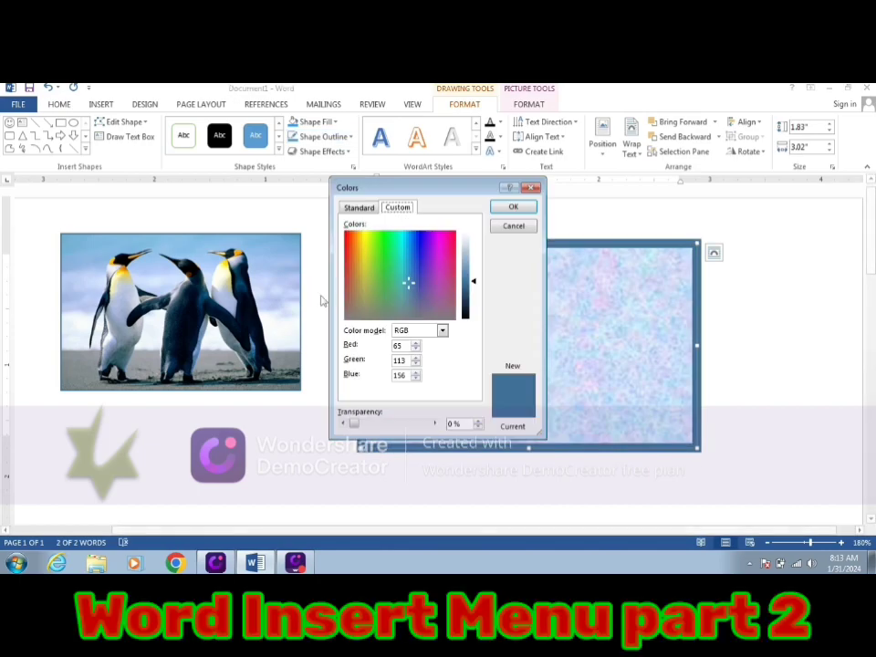
{"action": "left_click", "coordinate": [360, 208]}
{"action": "left_click", "coordinate": [398, 207]}
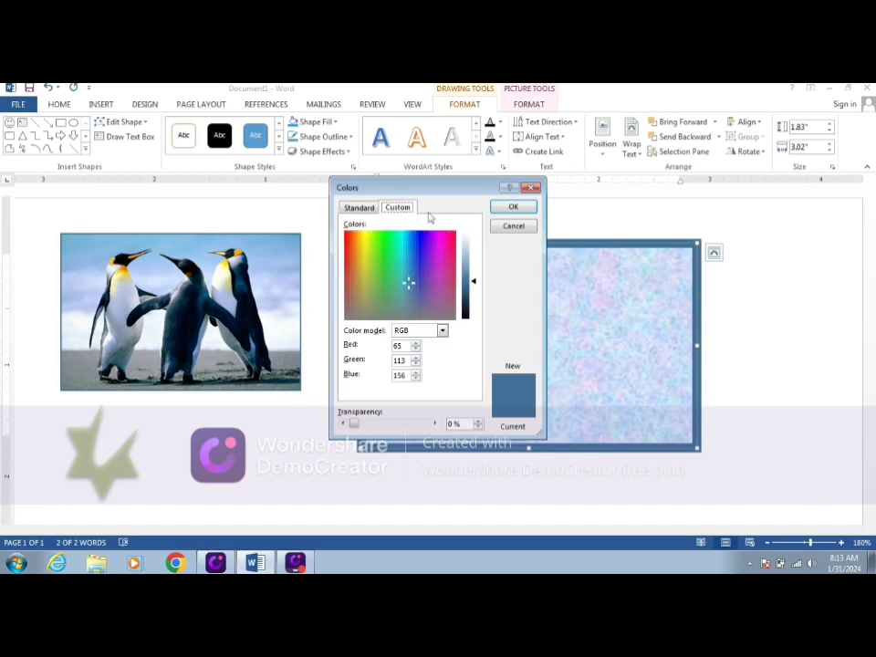
{"action": "left_click", "coordinate": [512, 226]}
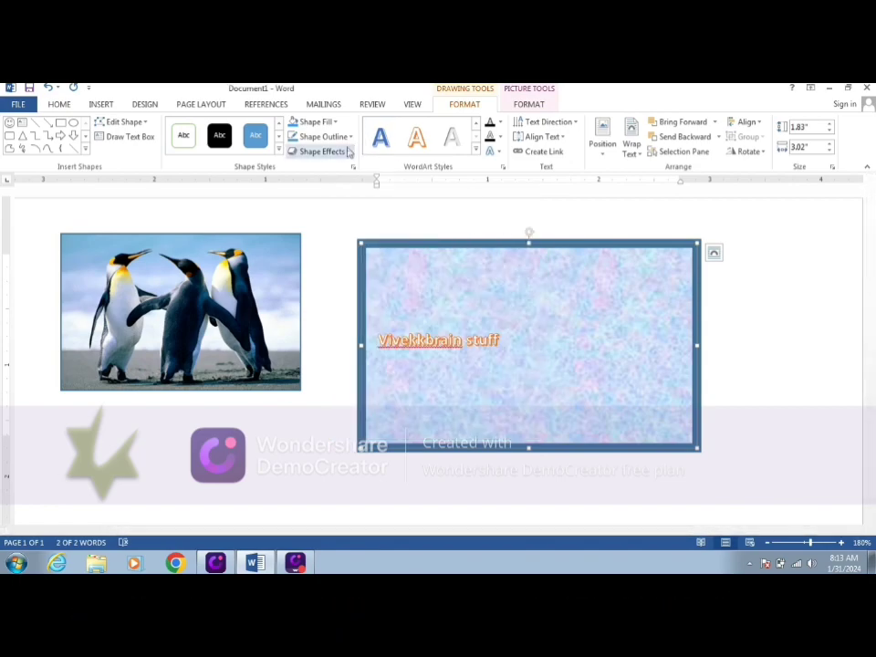
{"action": "left_click", "coordinate": [313, 137]}
{"action": "left_click", "coordinate": [365, 300]}
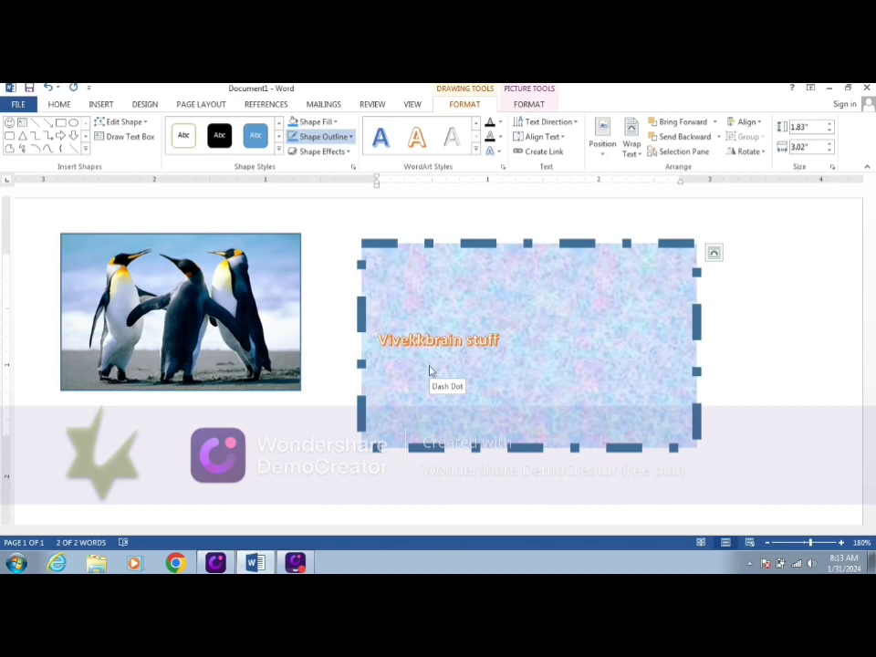
{"action": "left_click", "coordinate": [429, 370]}
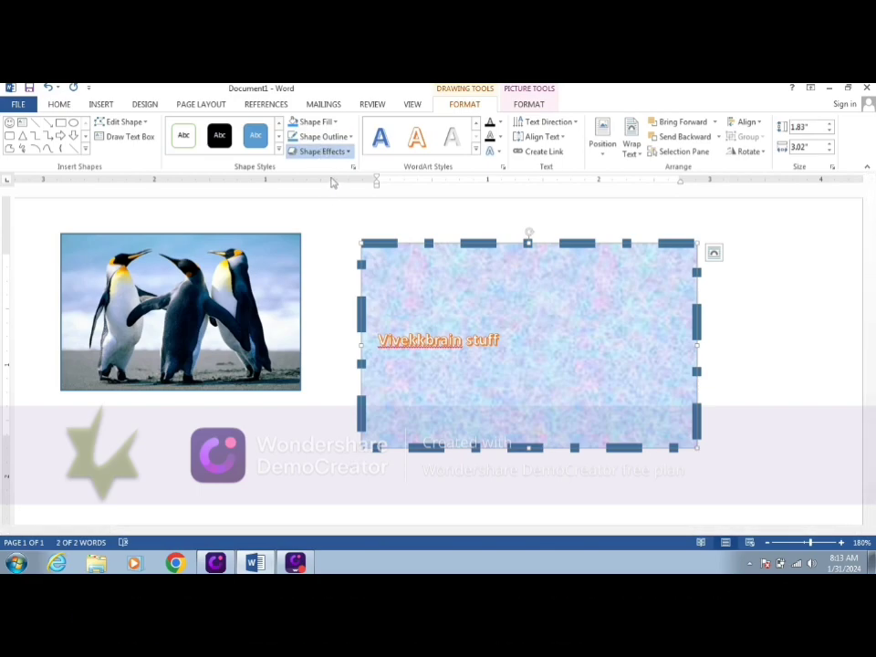
Preview soft edges, shadow and reflection, then apply a yellow glow around the text box
{"action": "key", "text": "ctrl+z"}
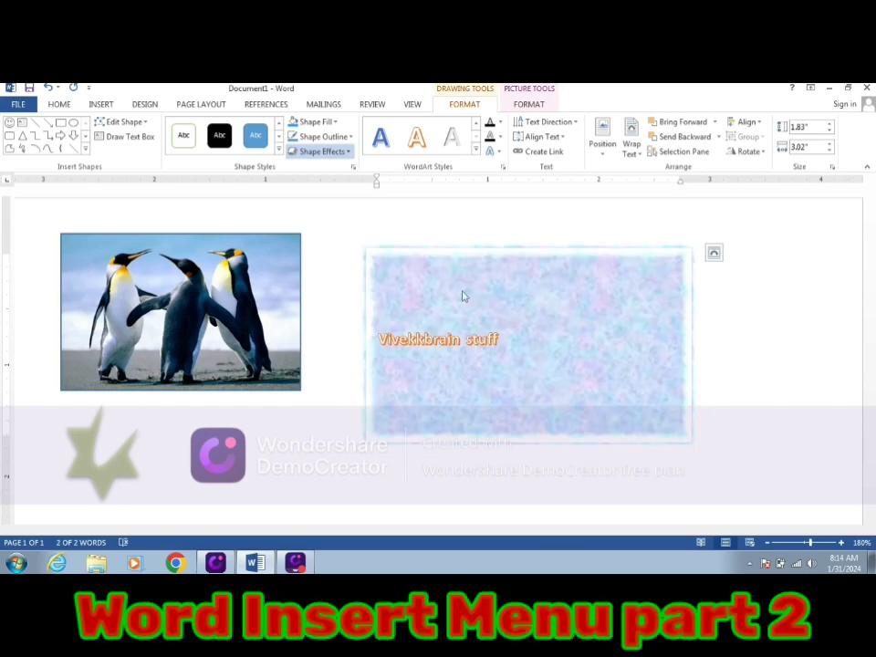
{"action": "key", "text": "ctrl+y"}
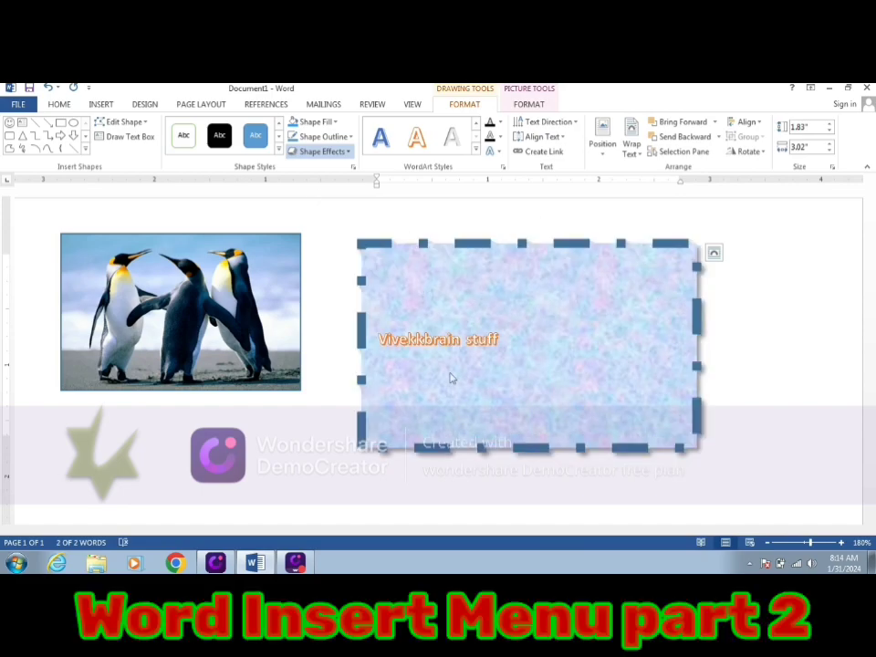
{"action": "key", "text": "ctrl+y"}
{"action": "key", "text": "ctrl+y"}
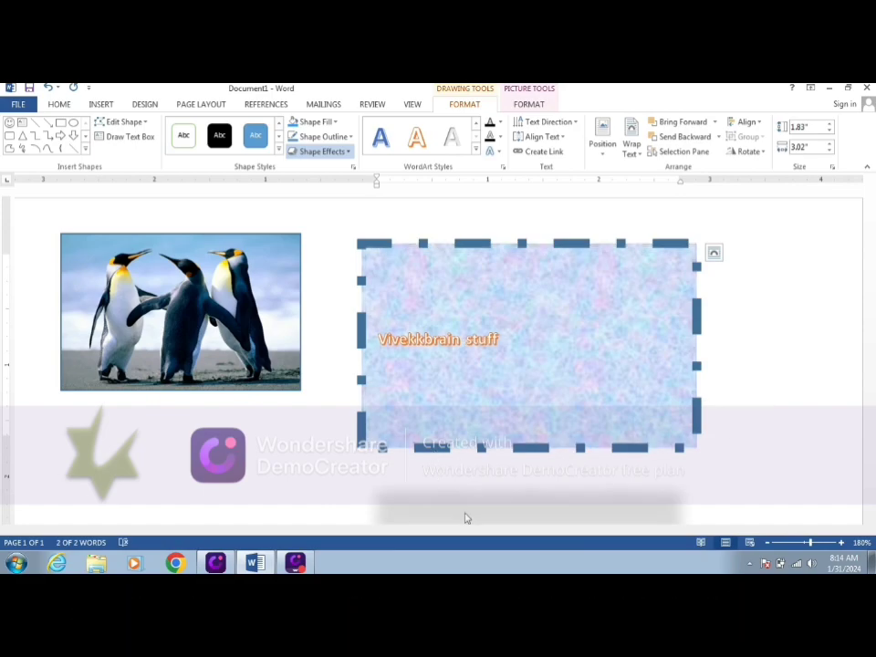
{"action": "key", "text": "ctrl+y"}
{"action": "key", "text": "ctrl+z"}
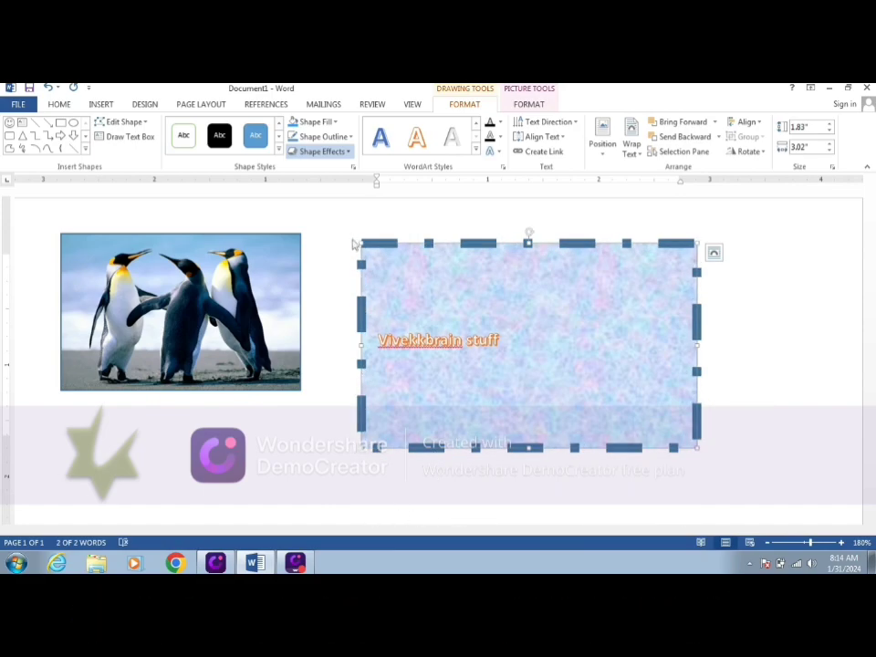
{"action": "key", "text": "ctrl+y"}
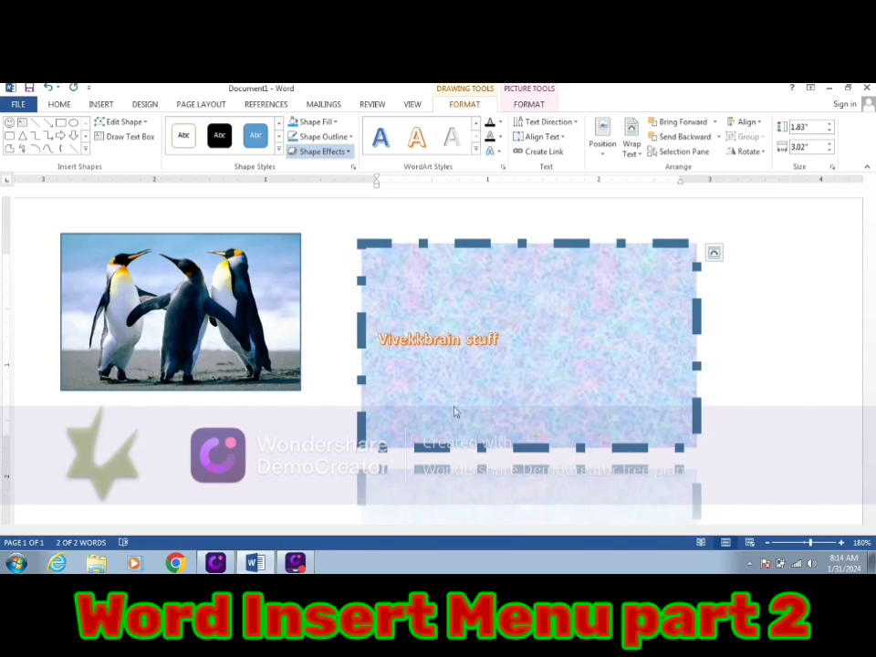
{"action": "key", "text": "ctrl+z"}
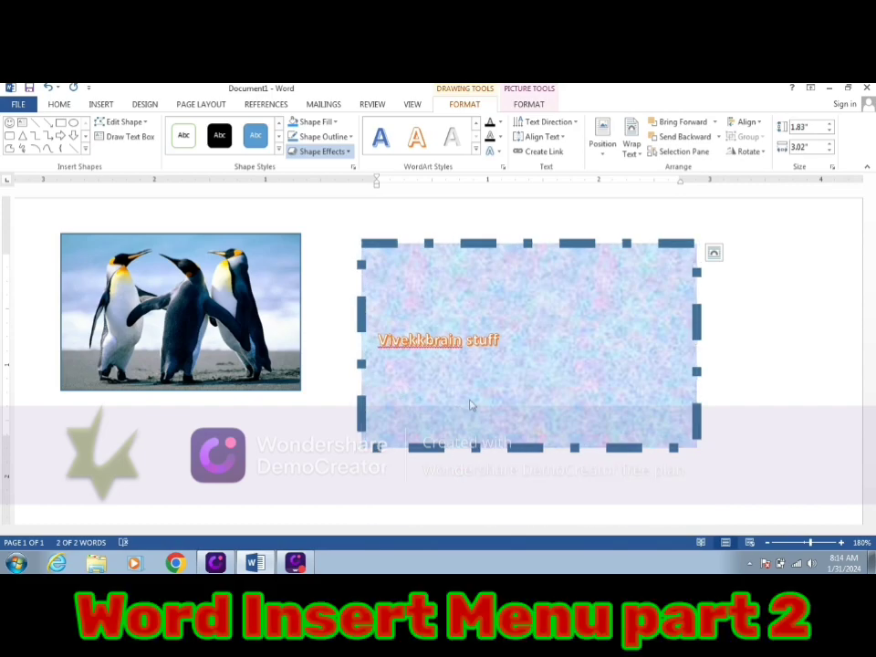
{"action": "key", "text": "ctrl+z"}
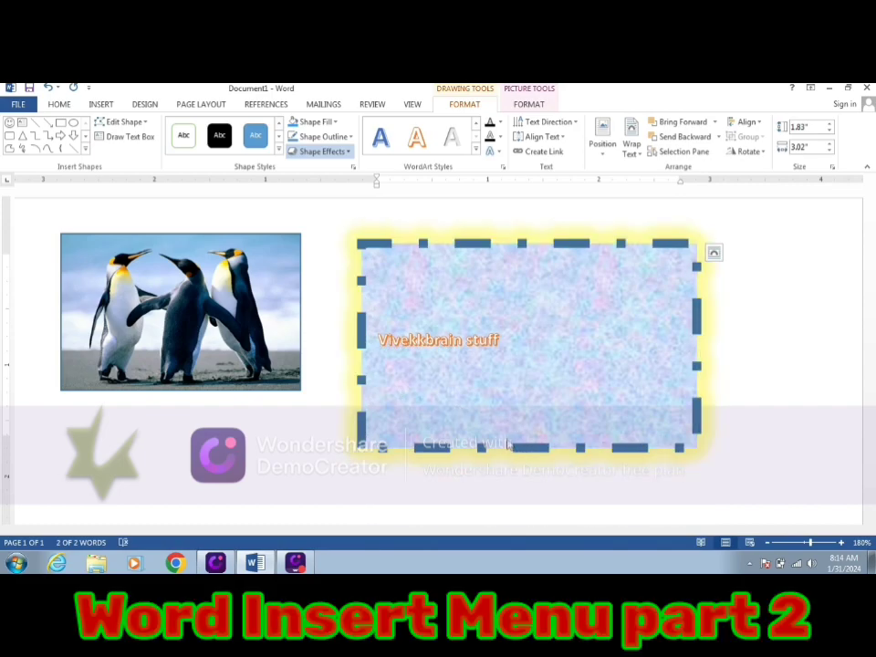
{"action": "left_click", "coordinate": [416, 217]}
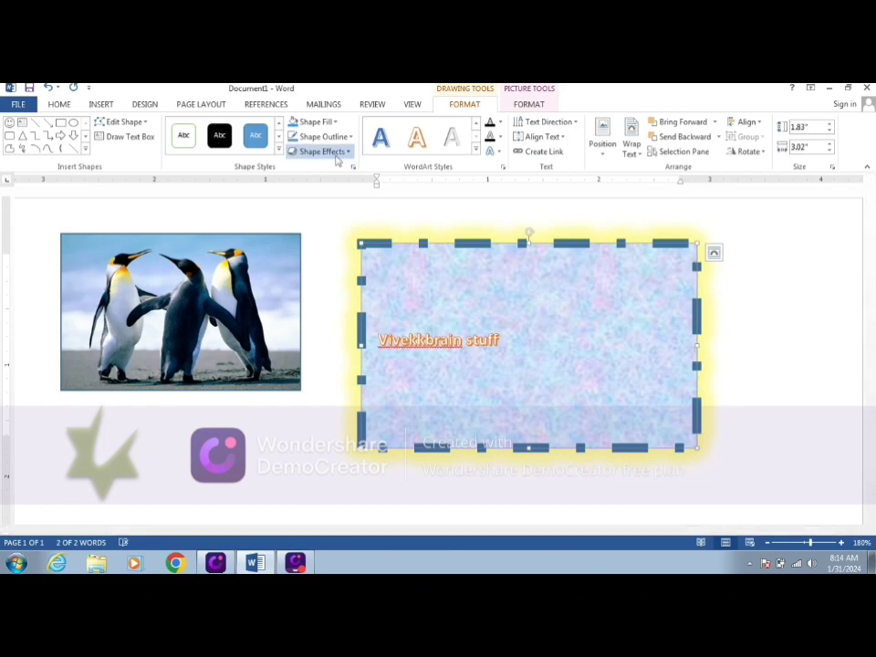
Preview a 3D tilt on the text box, keep it flat, and click into its text
{"action": "left_click", "coordinate": [427, 345]}
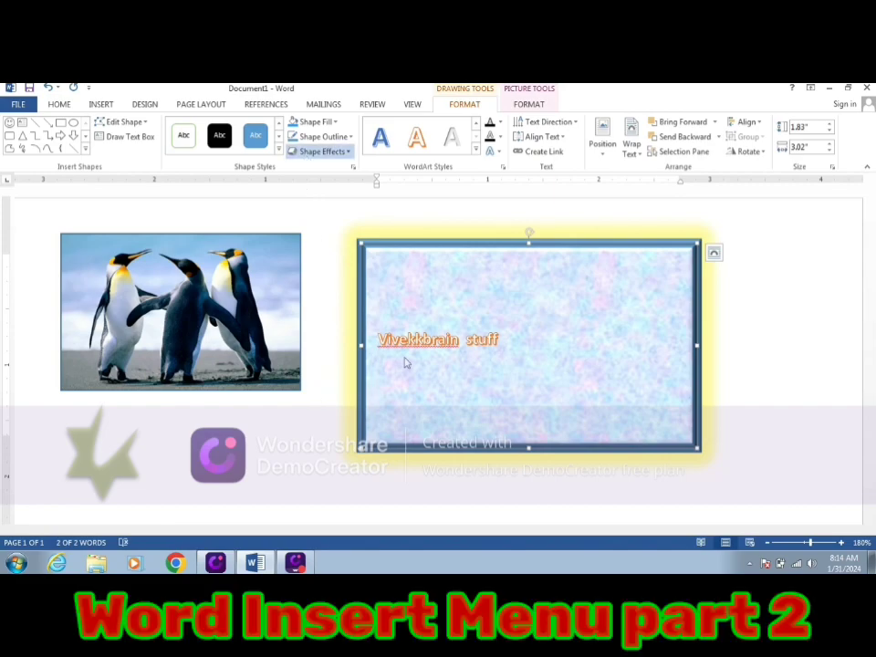
{"action": "left_click", "coordinate": [511, 310]}
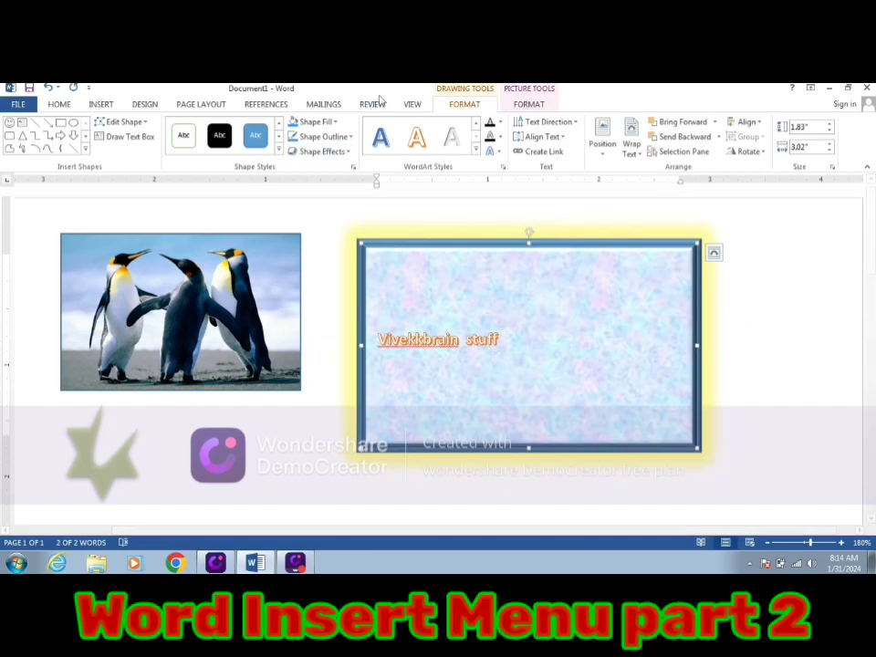
{"action": "left_click", "coordinate": [433, 341]}
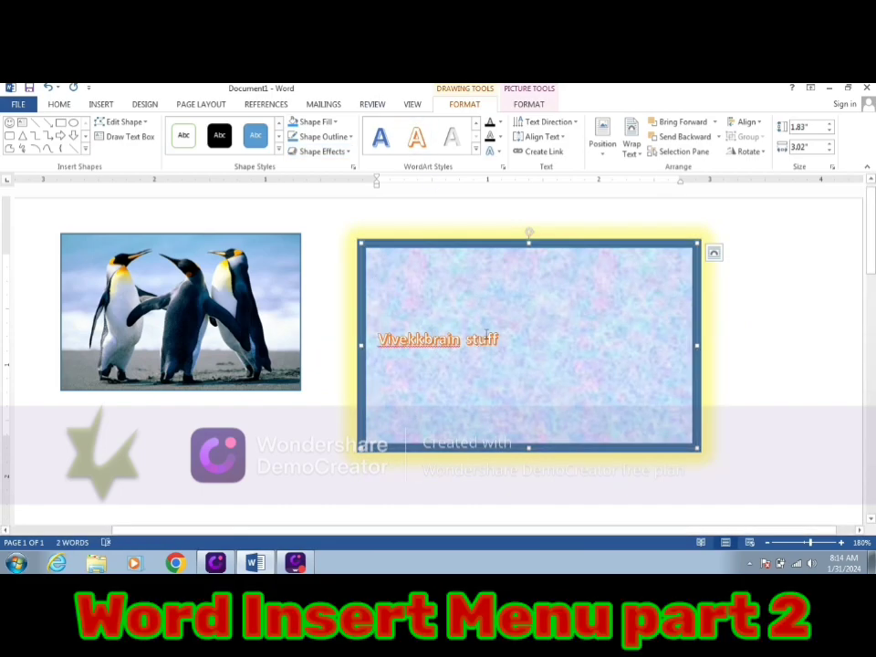
Apply a different WordArt style to the whole caption text
{"action": "key", "text": "ctrl+a"}
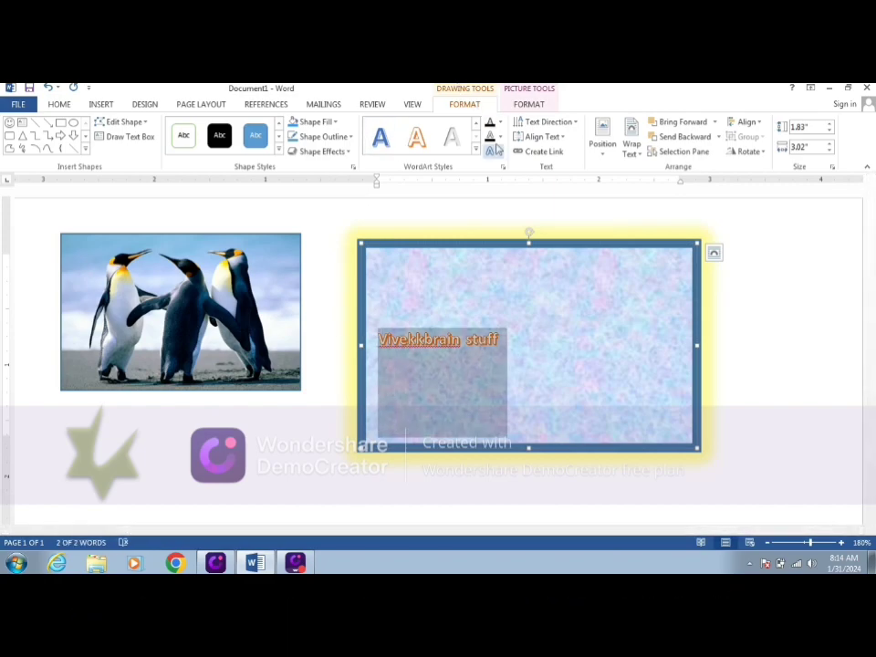
{"action": "left_click", "coordinate": [476, 151]}
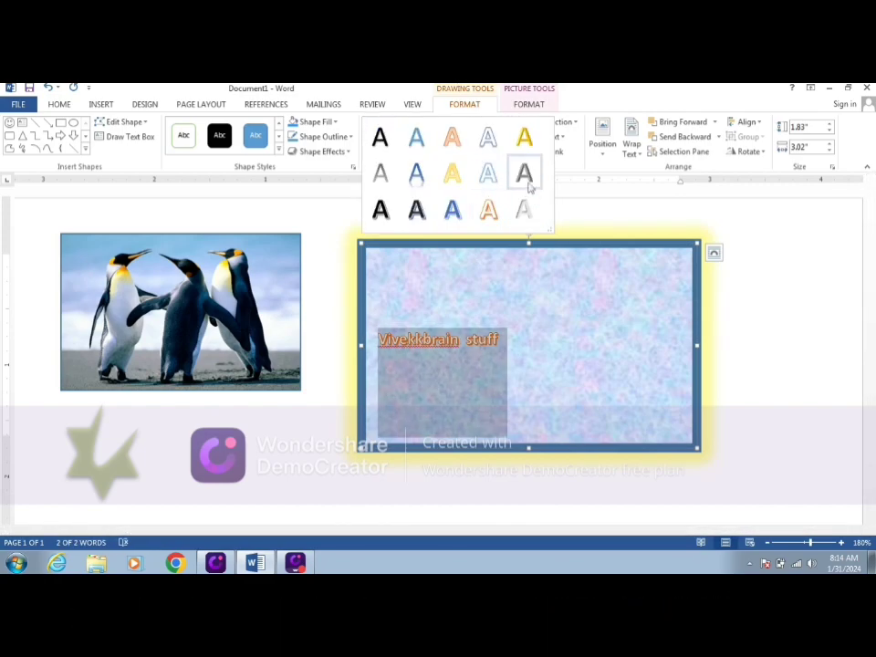
{"action": "left_click", "coordinate": [453, 209]}
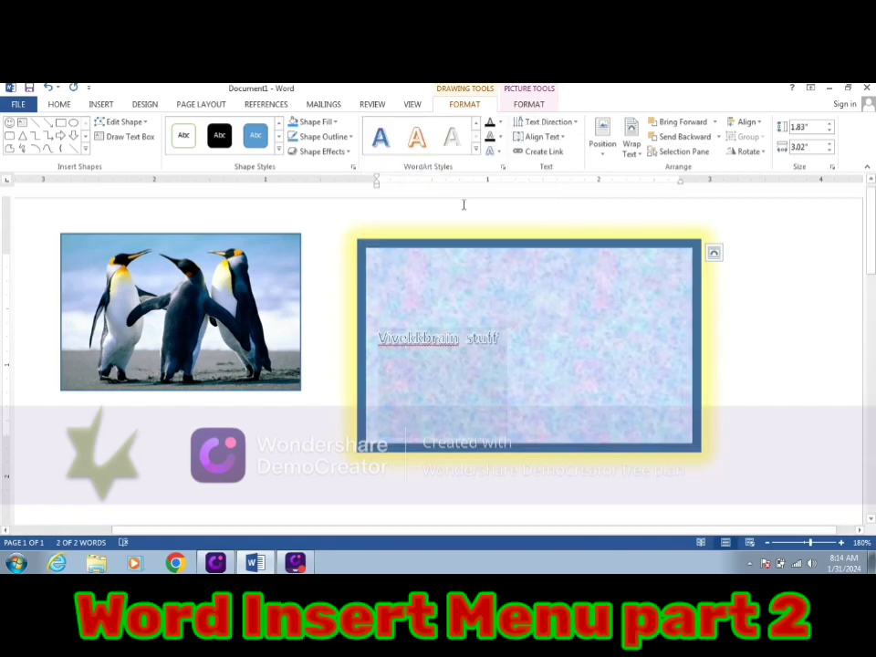
{"action": "left_click", "coordinate": [518, 180]}
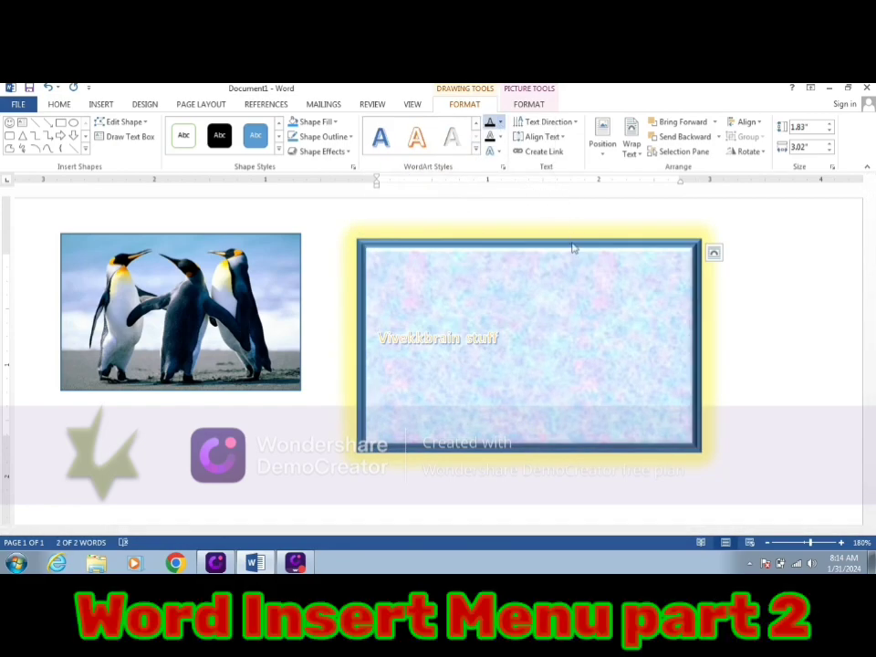
Enlarge the caption's font three sizes with Ctrl+]
{"action": "left_click", "coordinate": [497, 243]}
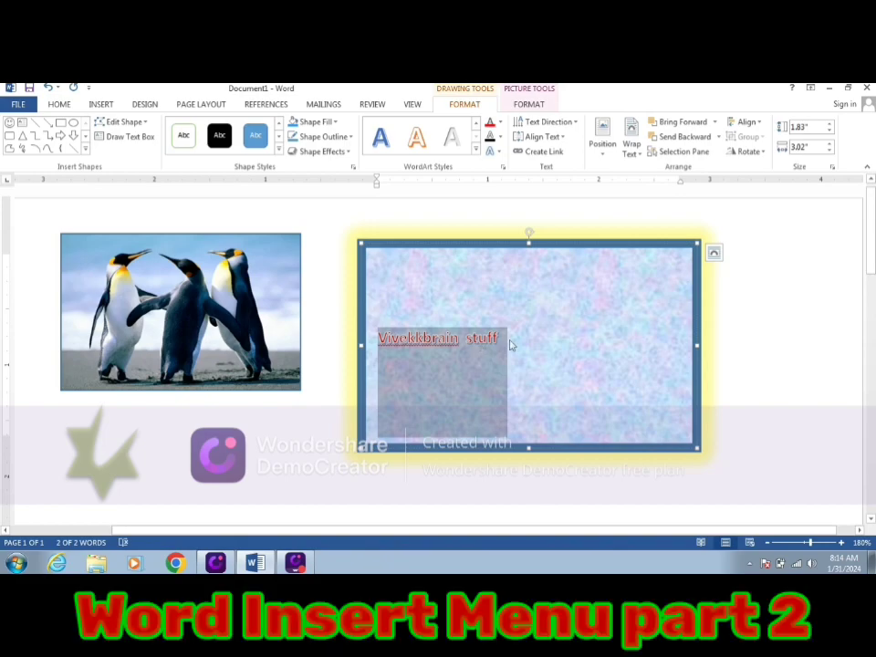
{"action": "key", "text": "ctrl+bracketright"}
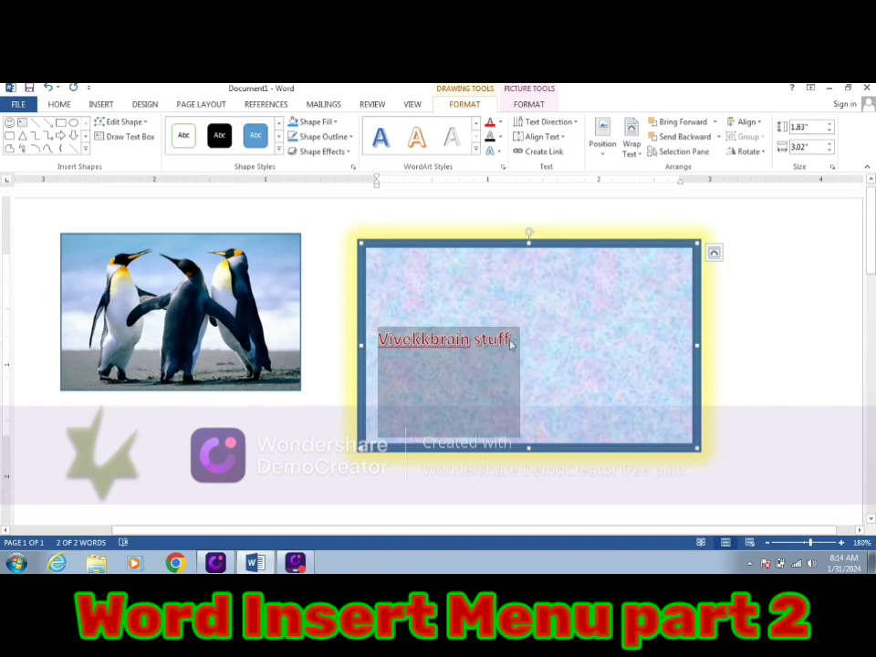
{"action": "key", "text": "ctrl+bracketright"}
{"action": "key", "text": "ctrl+bracketright"}
{"action": "key", "text": "ctrl+bracketright"}
{"action": "key", "text": "ctrl+bracketright"}
{"action": "key", "text": "ctrl+bracketright"}
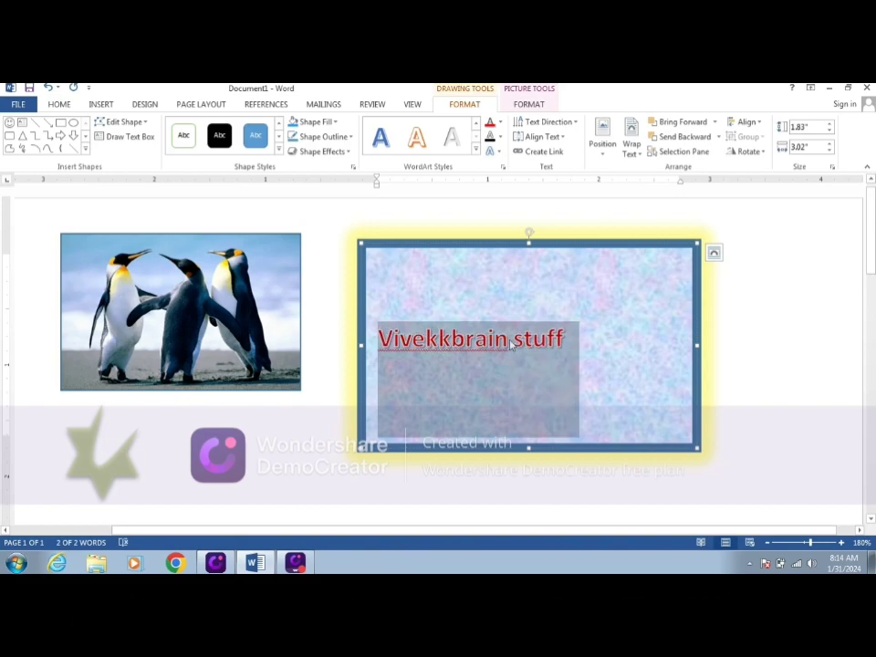
{"action": "key", "text": "ctrl+bracketright"}
{"action": "key", "text": "ctrl+bracketright"}
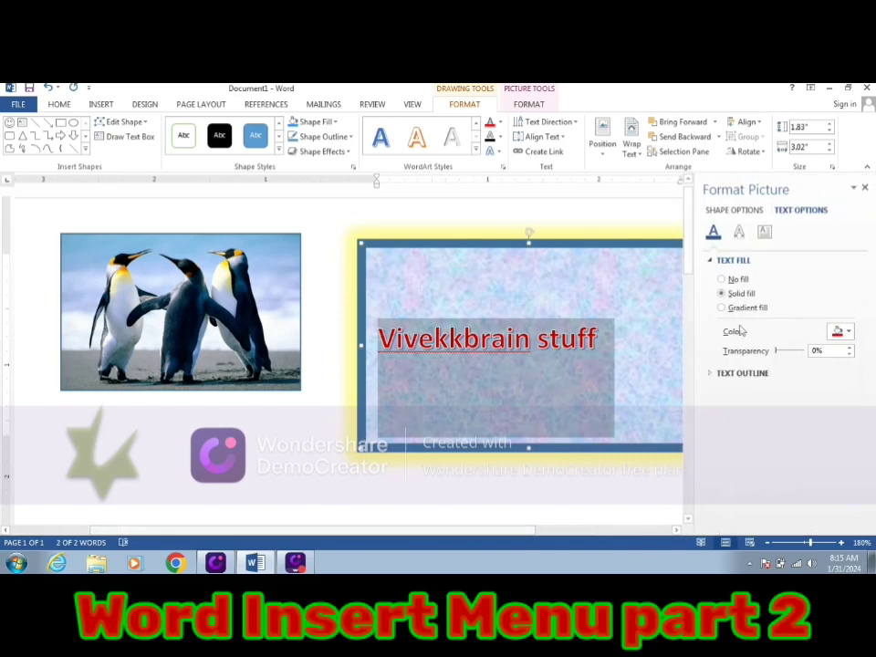
Give the caption a radial gradient fill, lightening its first stop, then close the pane
{"action": "left_click", "coordinate": [741, 308]}
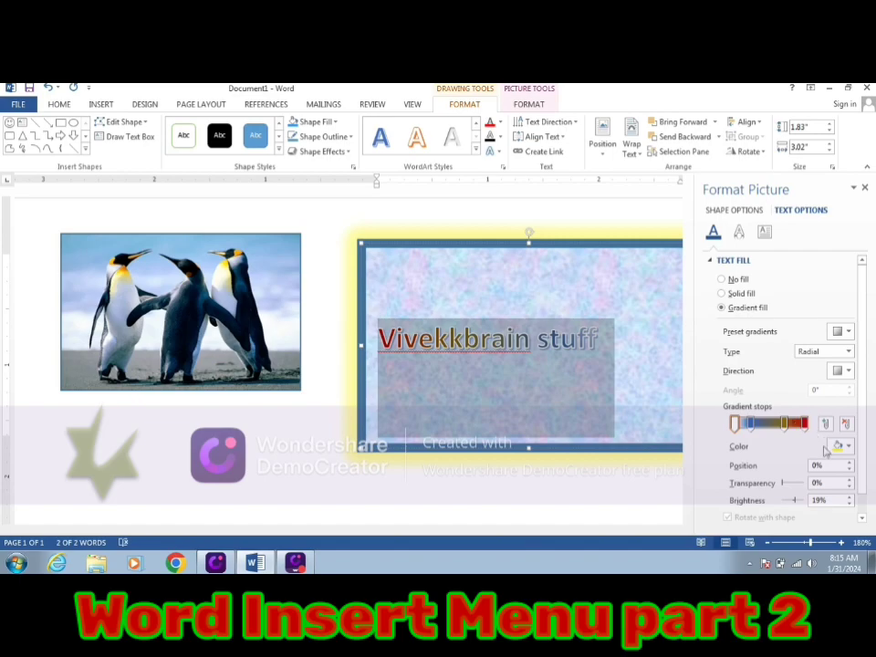
{"action": "left_click", "coordinate": [806, 426]}
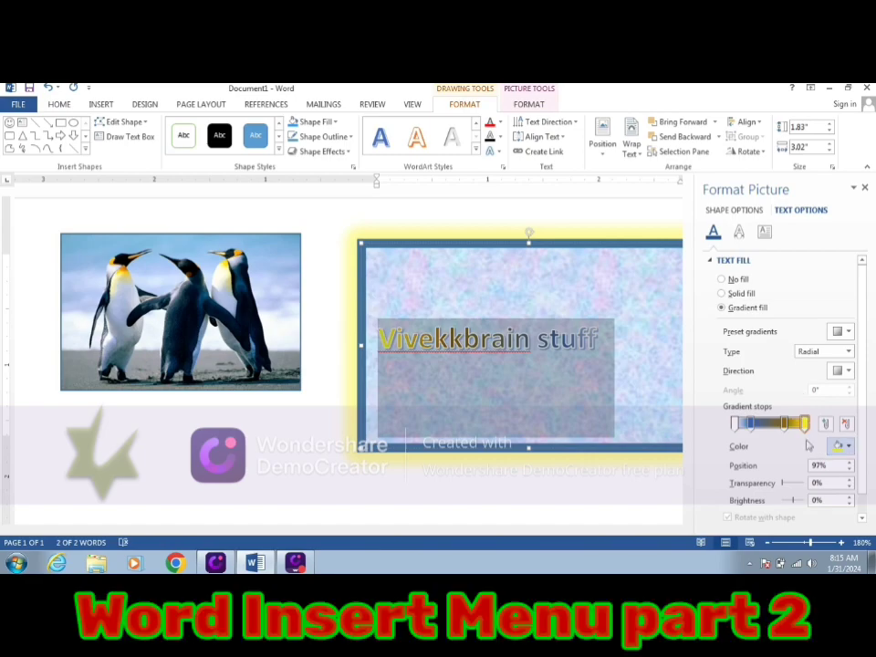
{"action": "left_click", "coordinate": [736, 423]}
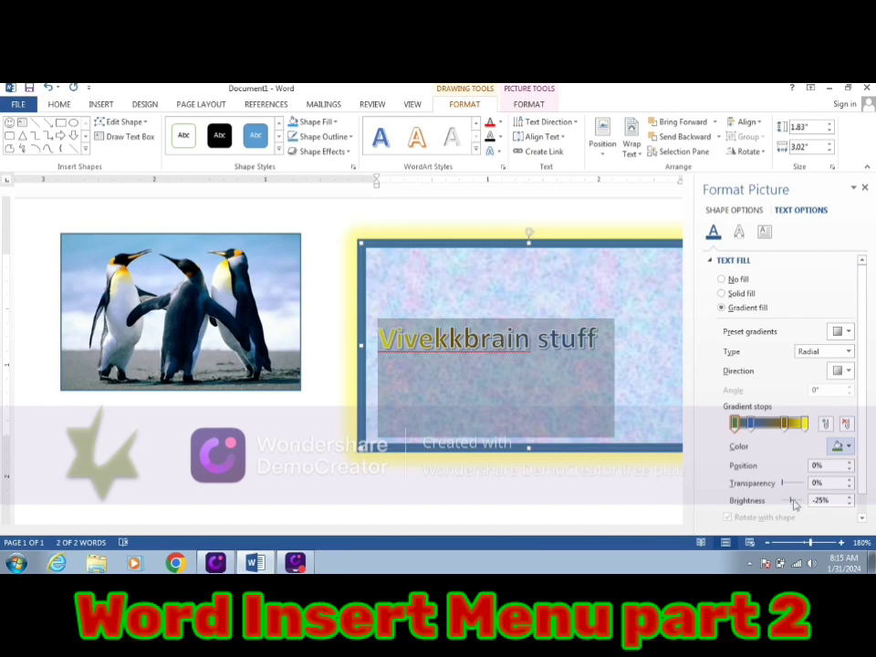
{"action": "left_click_drag", "start_coordinate": [794, 505], "coordinate": [801, 507]}
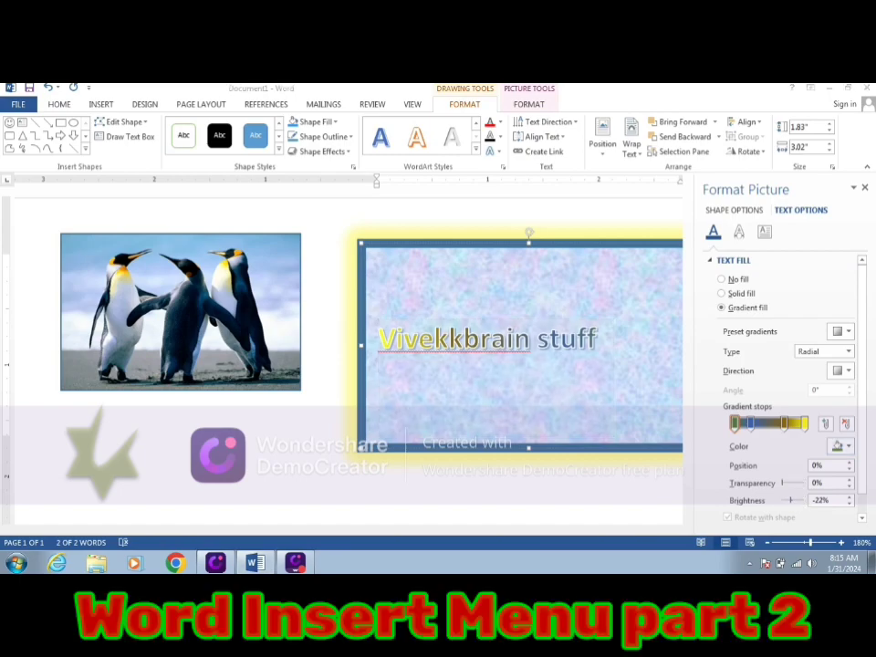
{"action": "left_click", "coordinate": [864, 187]}
{"action": "left_click", "coordinate": [621, 338]}
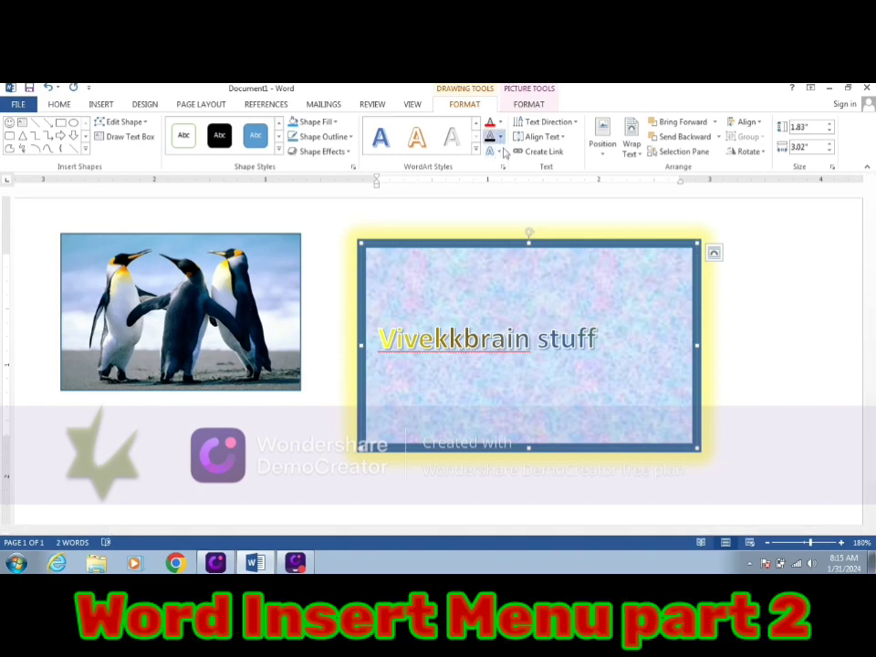
Check the text box frame and browse WordArt styles without applying one
{"action": "left_click", "coordinate": [518, 270]}
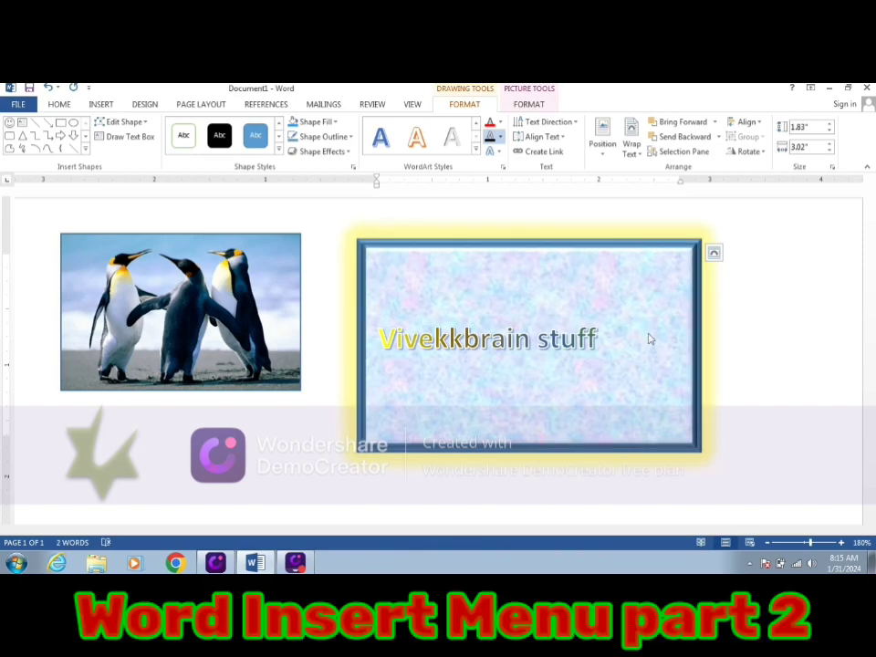
{"action": "left_click", "coordinate": [649, 349]}
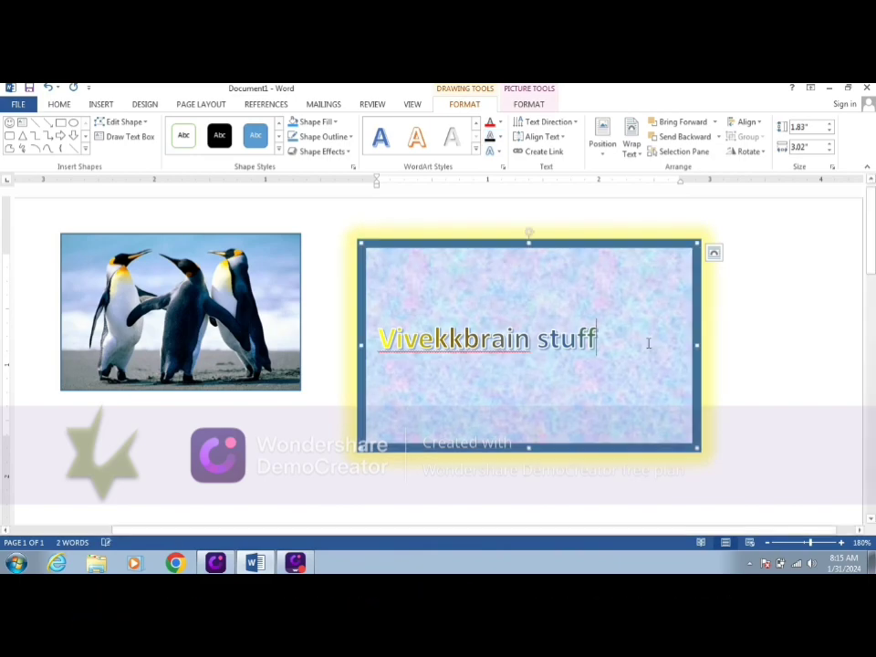
{"action": "left_click", "coordinate": [510, 235]}
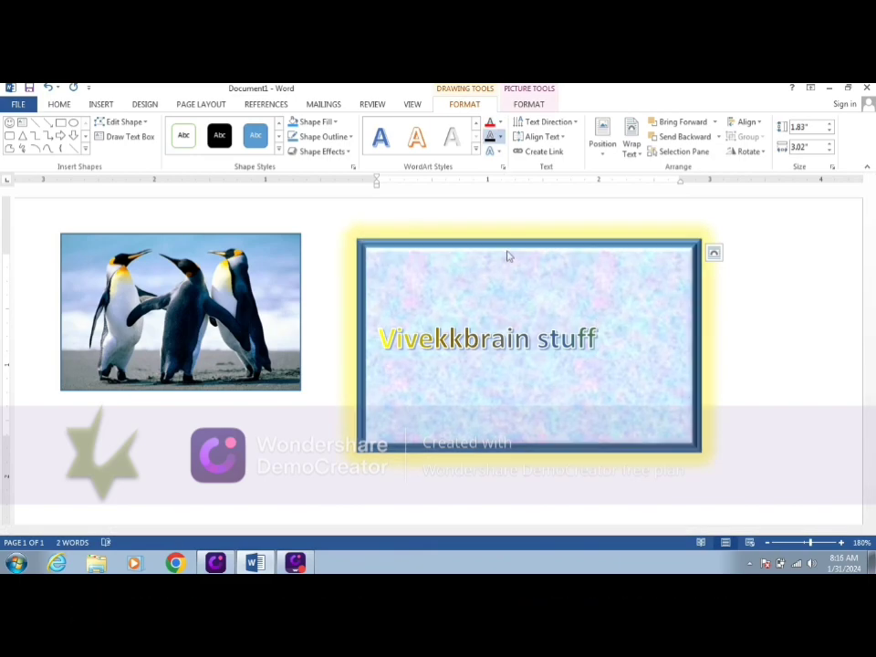
{"action": "left_click", "coordinate": [499, 259]}
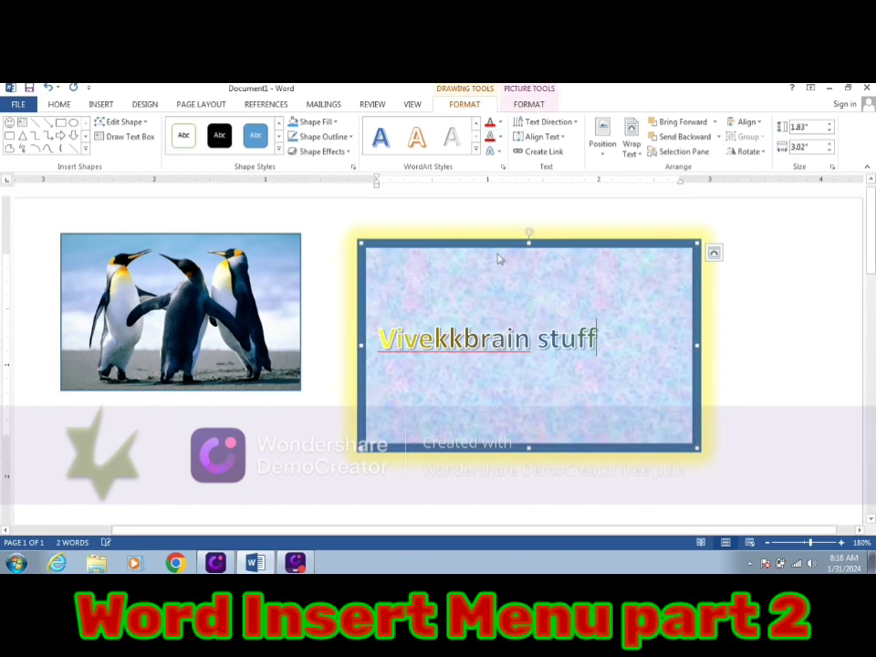
{"action": "left_click", "coordinate": [475, 151]}
{"action": "left_click", "coordinate": [519, 326]}
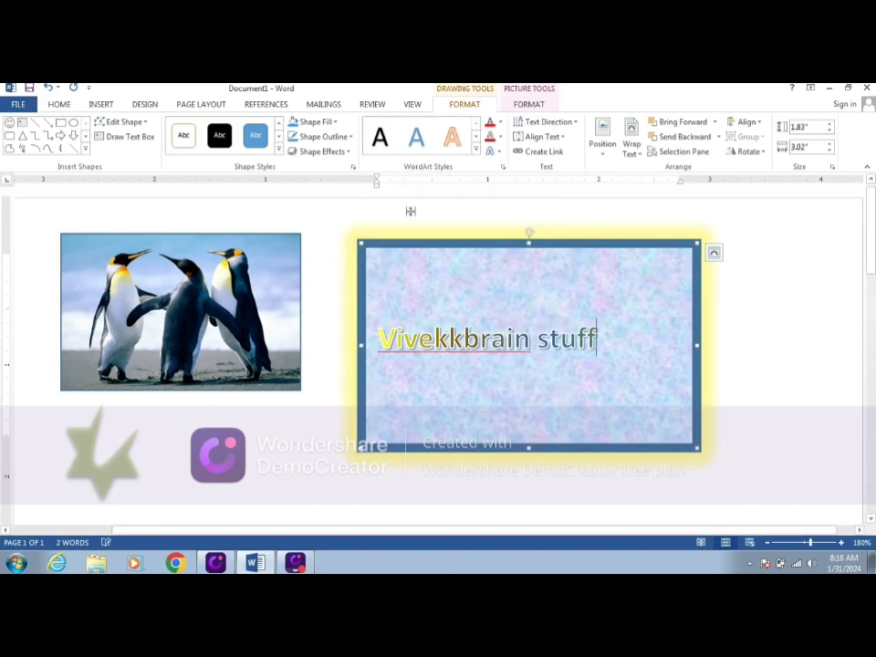
Colour the whole caption red and remove its text outline
{"action": "key", "text": "ctrl+a"}
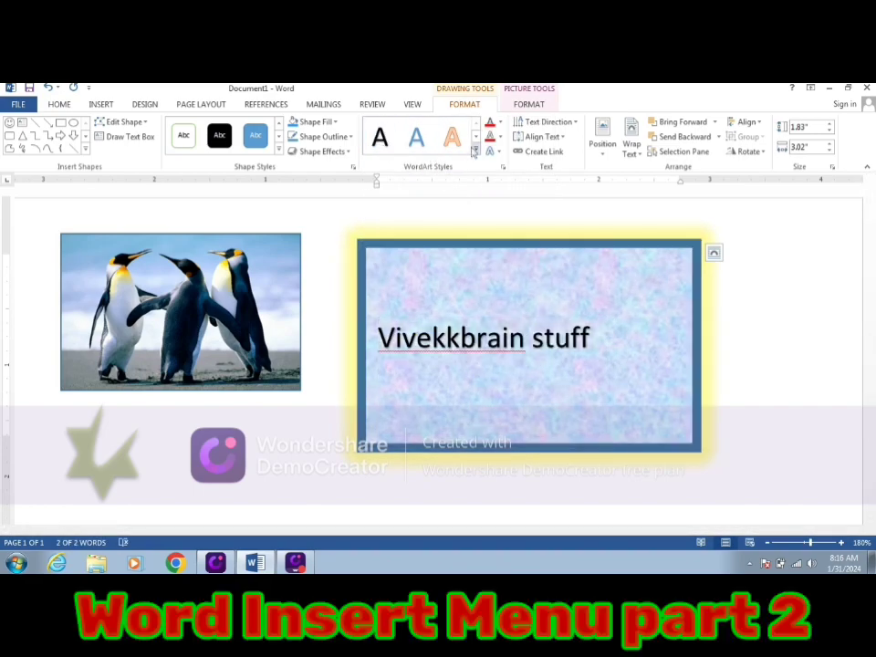
{"action": "left_click", "coordinate": [490, 137]}
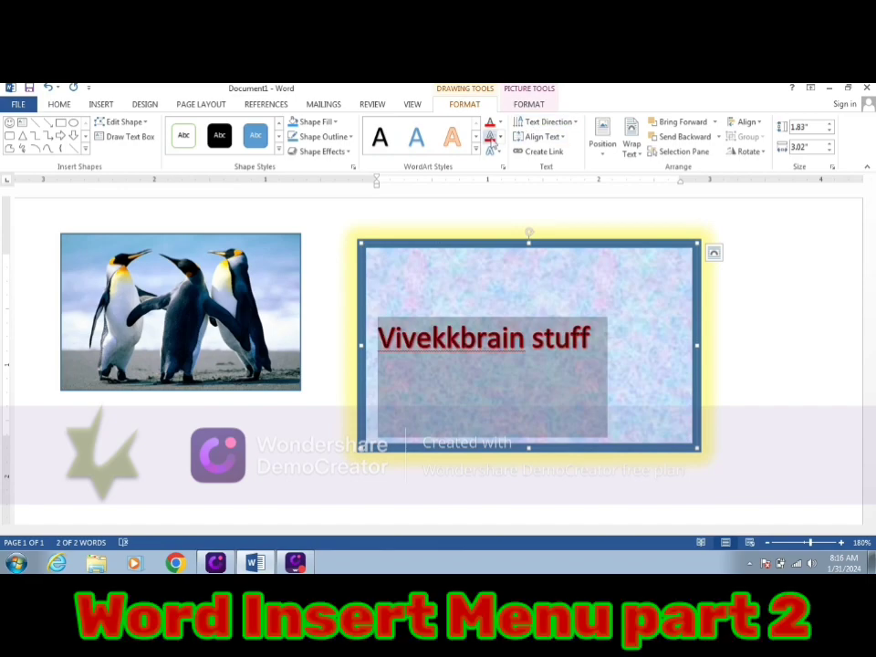
{"action": "left_click", "coordinate": [515, 262]}
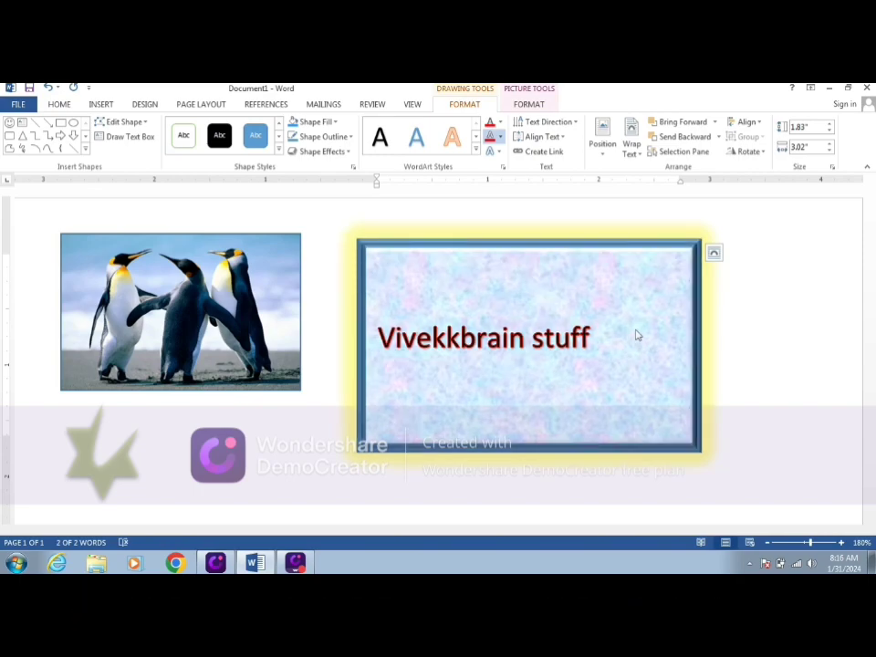
{"action": "key", "text": "ctrl+a"}
{"action": "left_click", "coordinate": [538, 216]}
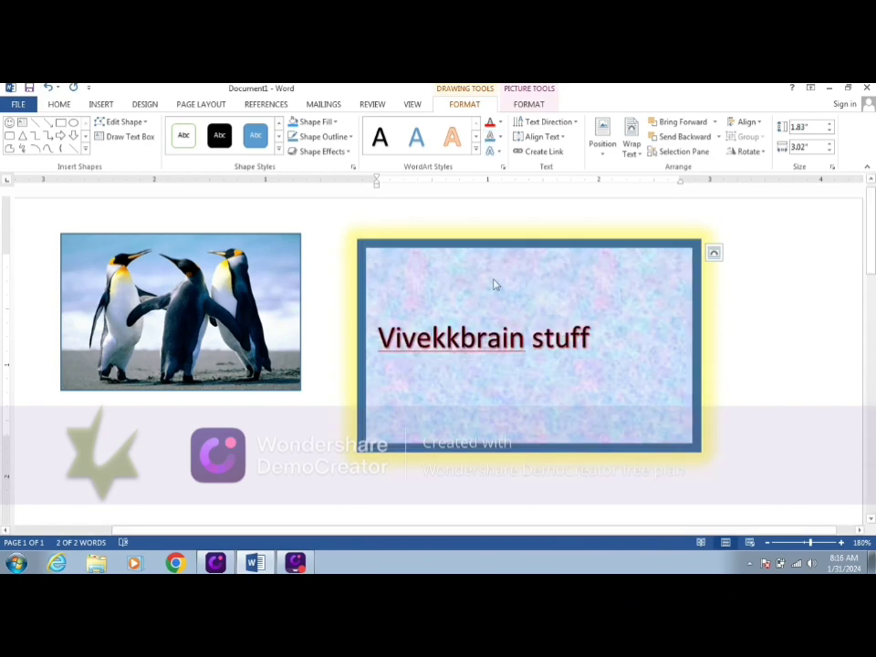
Reselect the text box and restyle it as a plain outlined rectangle
{"action": "left_click", "coordinate": [493, 284]}
{"action": "left_click", "coordinate": [492, 285]}
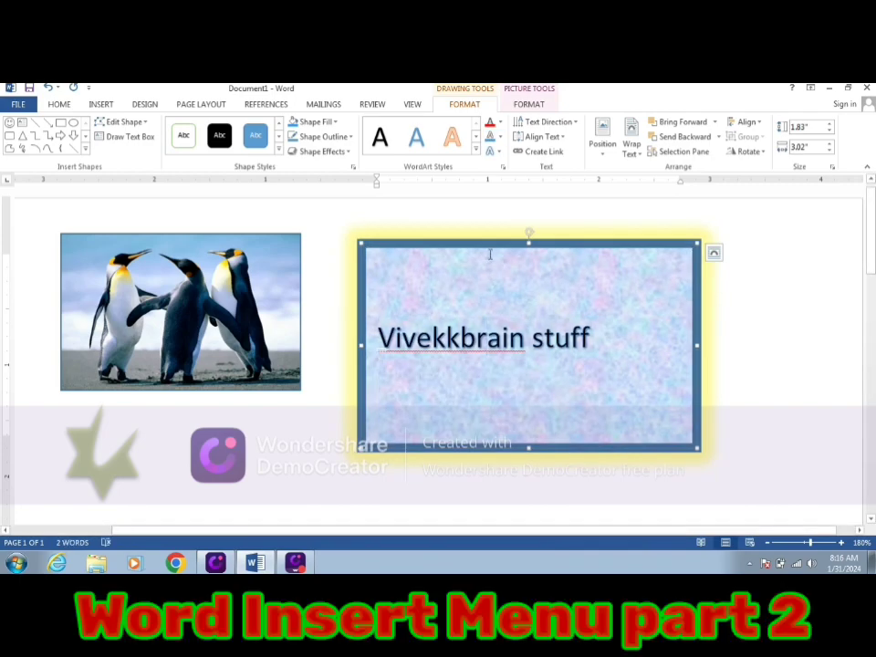
{"action": "left_click", "coordinate": [480, 246]}
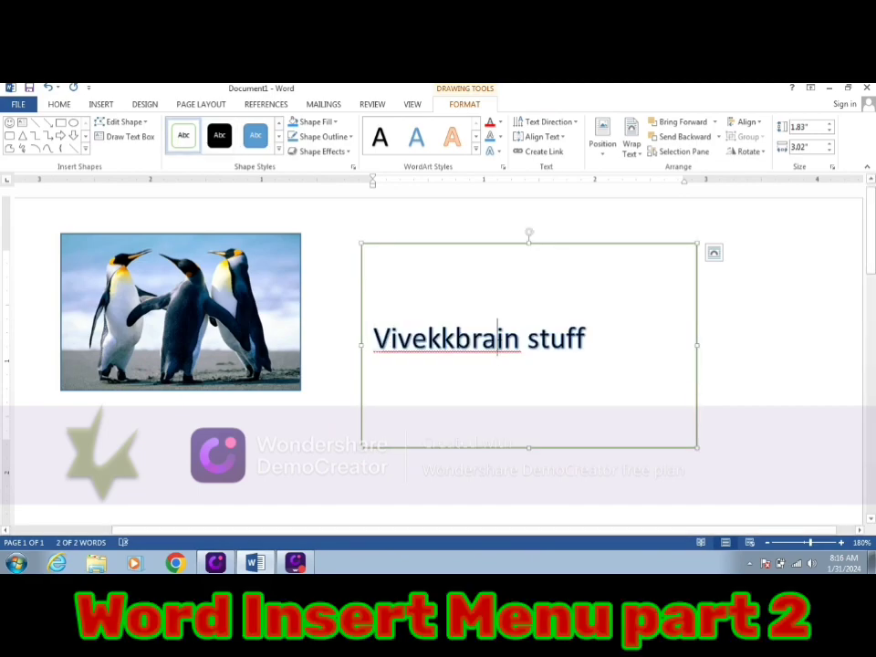
Select the caption, try a stretched transform text effect, then undo it twice
{"action": "key", "text": "ctrl+a"}
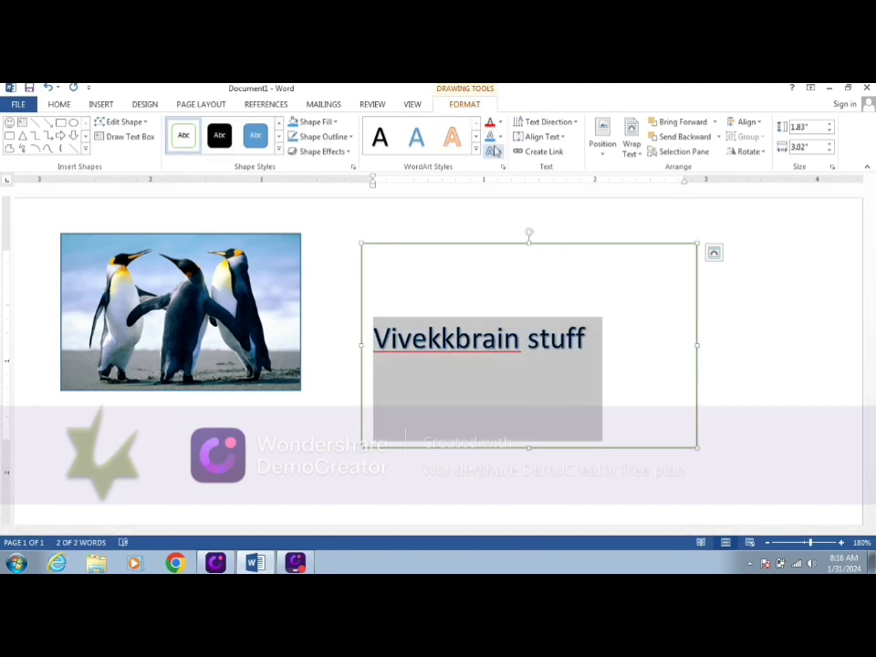
{"action": "left_click", "coordinate": [548, 207]}
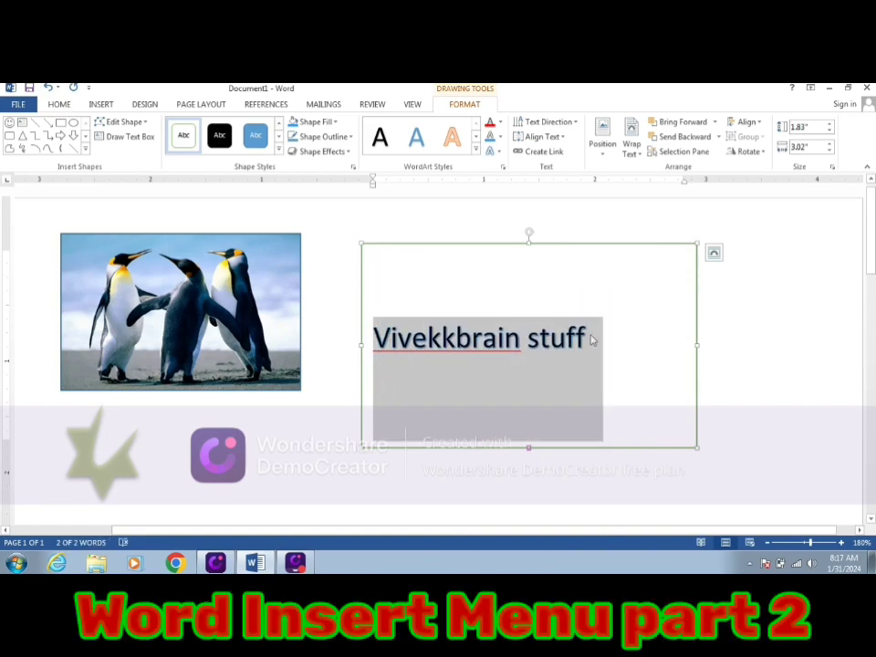
{"action": "left_click", "coordinate": [590, 341]}
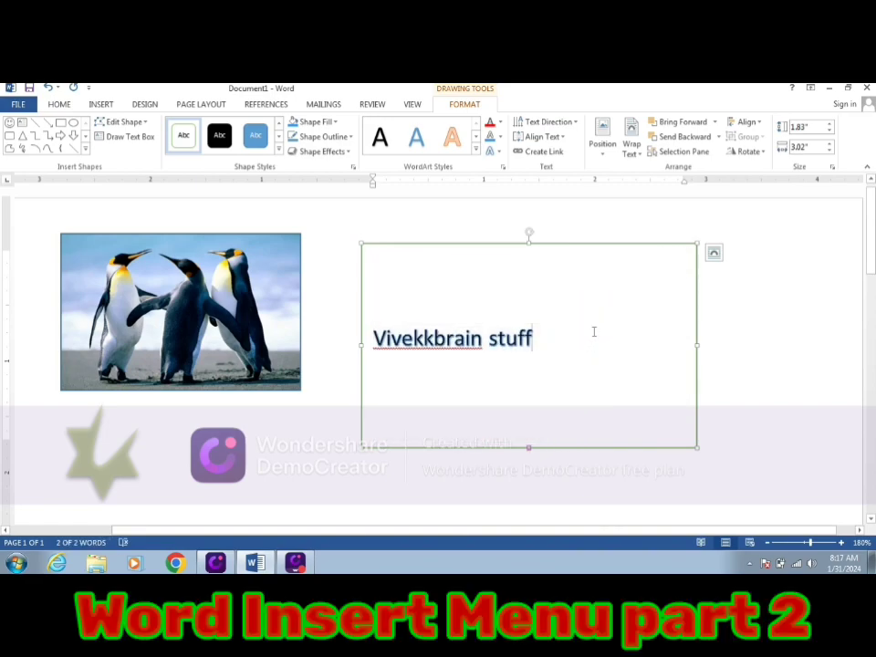
{"action": "key", "text": "ctrl+a"}
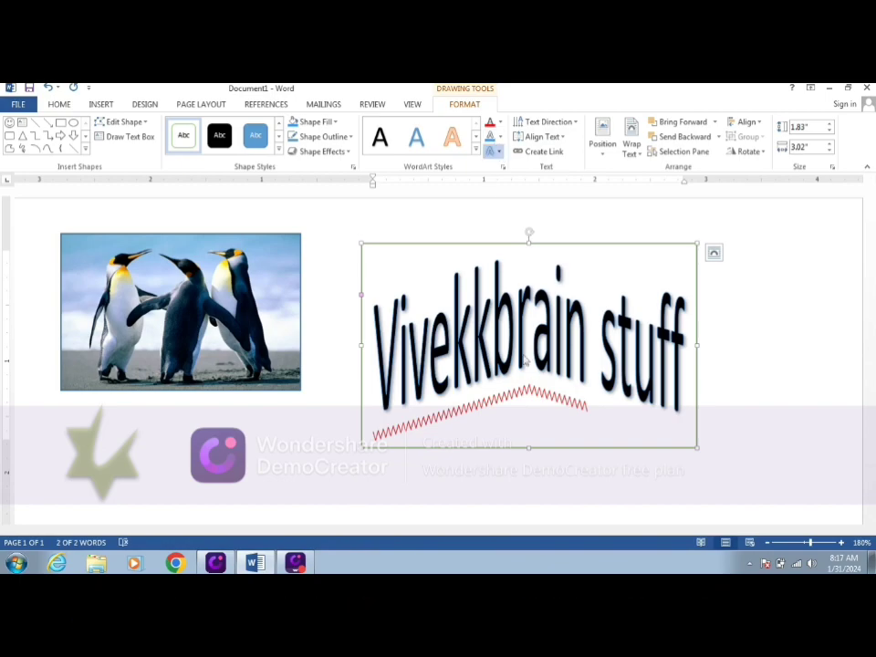
{"action": "key", "text": "ctrl+z"}
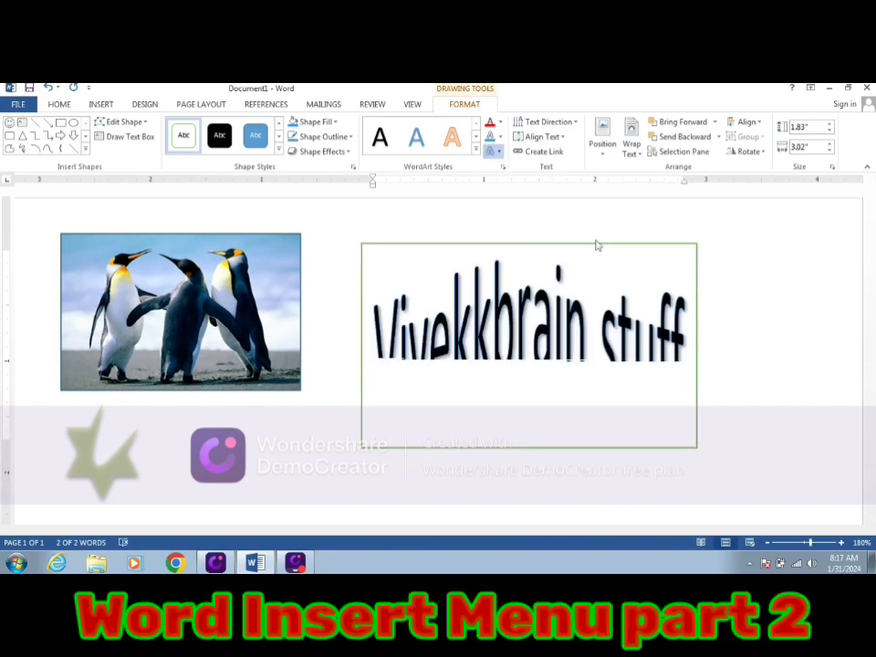
{"action": "key", "text": "ctrl+z"}
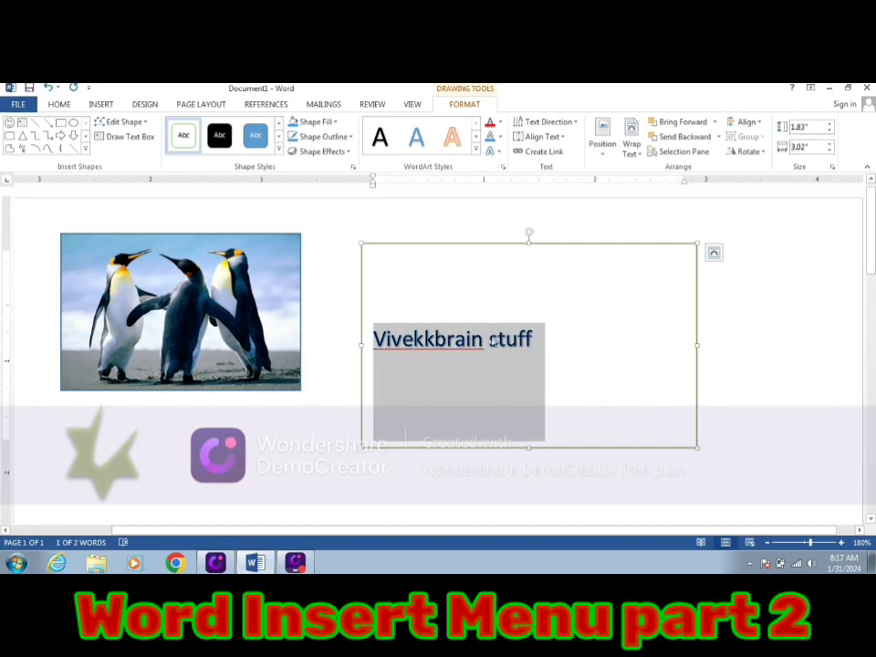
{"action": "key", "text": "ctrl+z"}
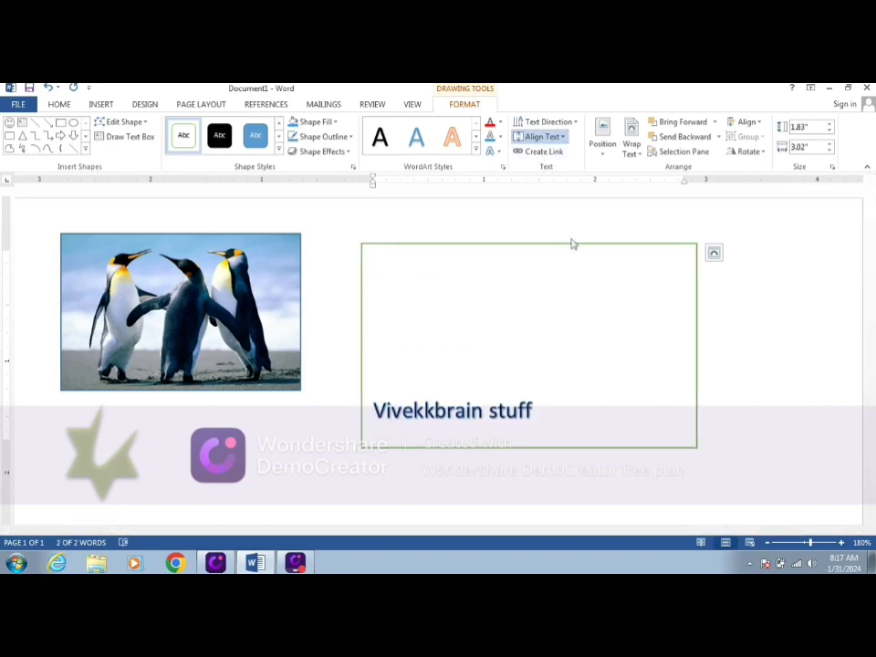
{"action": "key", "text": "ctrl+z"}
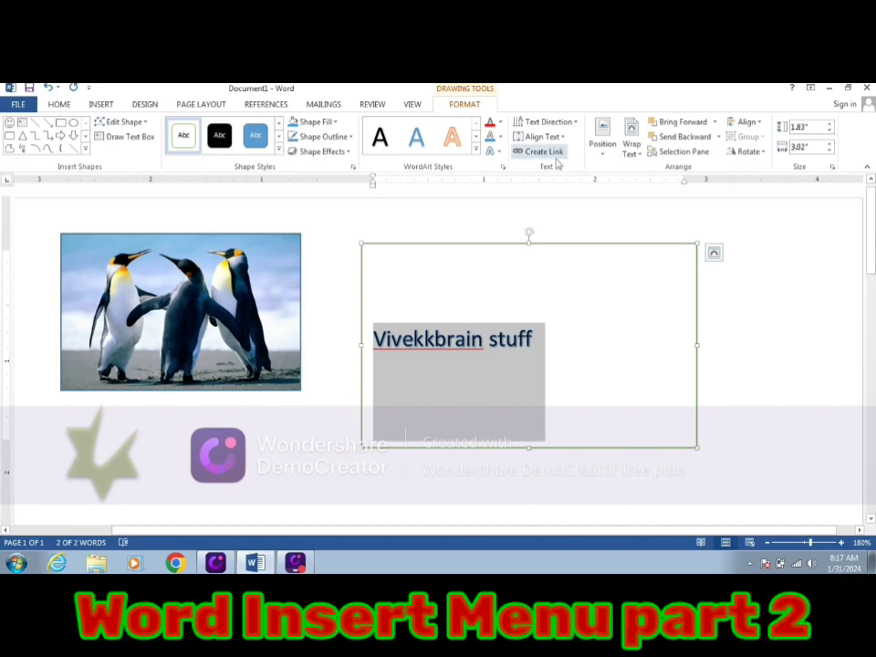
{"action": "left_click", "coordinate": [551, 152]}
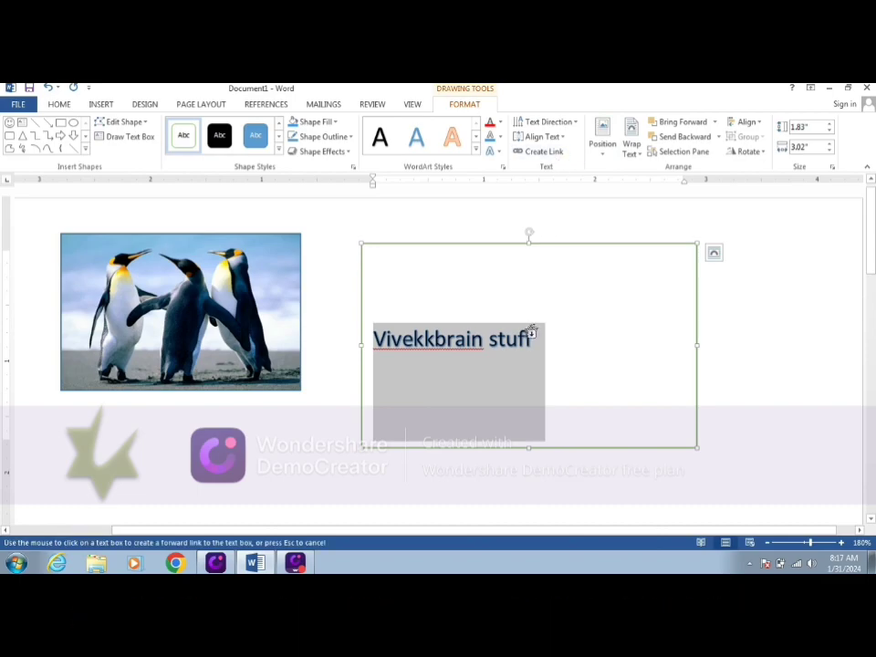
{"action": "left_click", "coordinate": [531, 333]}
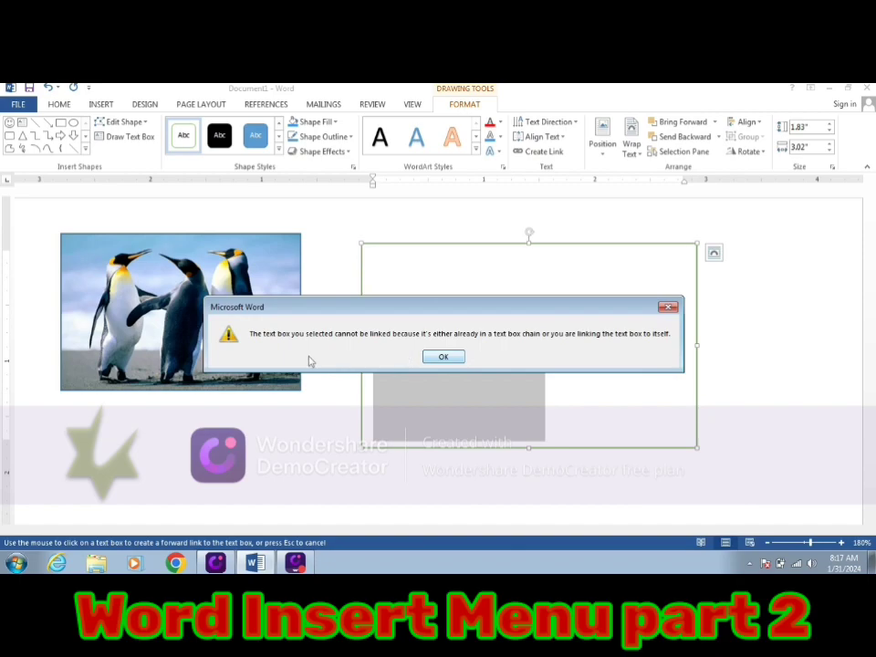
{"action": "left_click", "coordinate": [436, 362]}
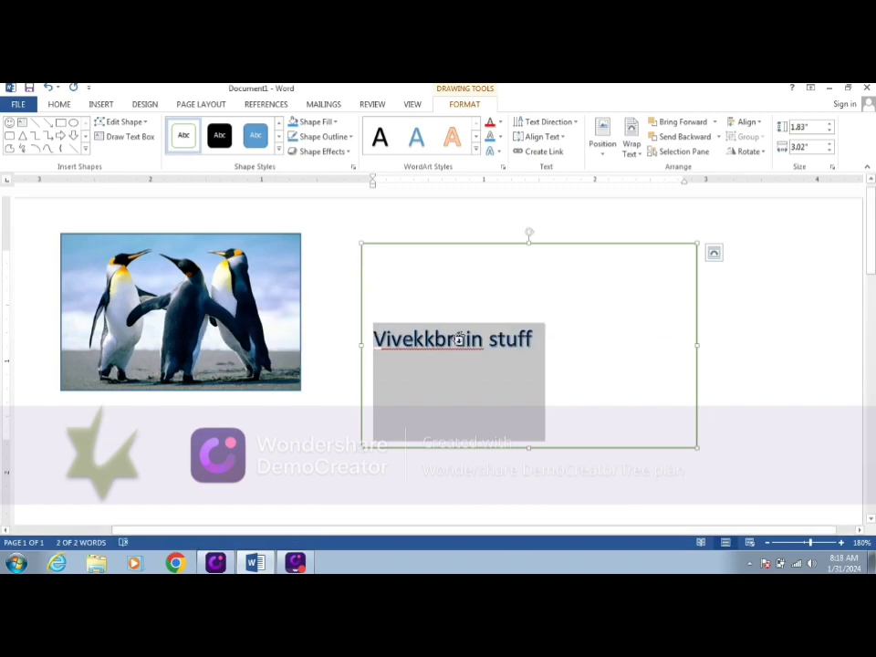
{"action": "left_click", "coordinate": [601, 157]}
{"action": "left_click", "coordinate": [597, 233]}
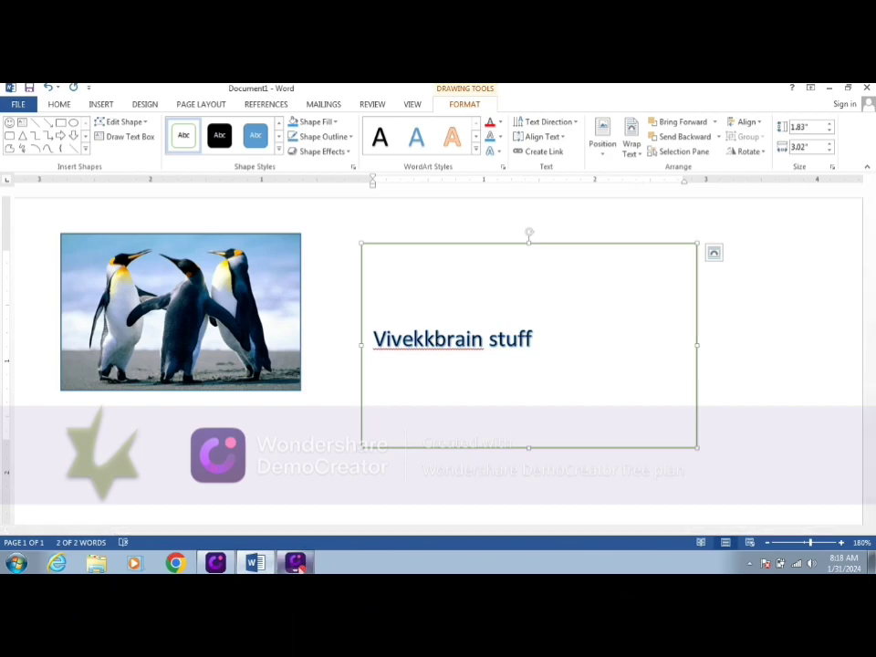
{"action": "left_click", "coordinate": [294, 563]}
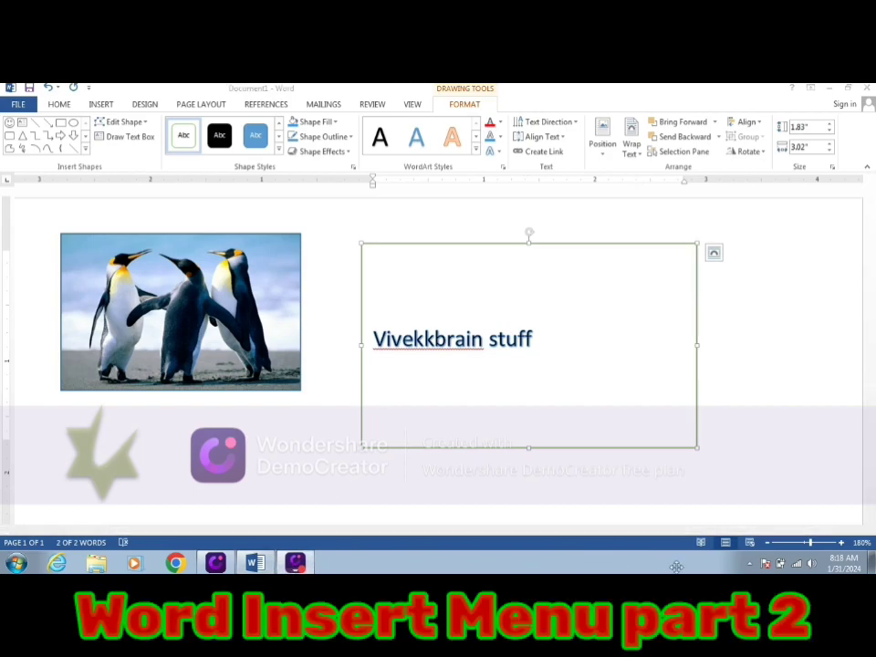